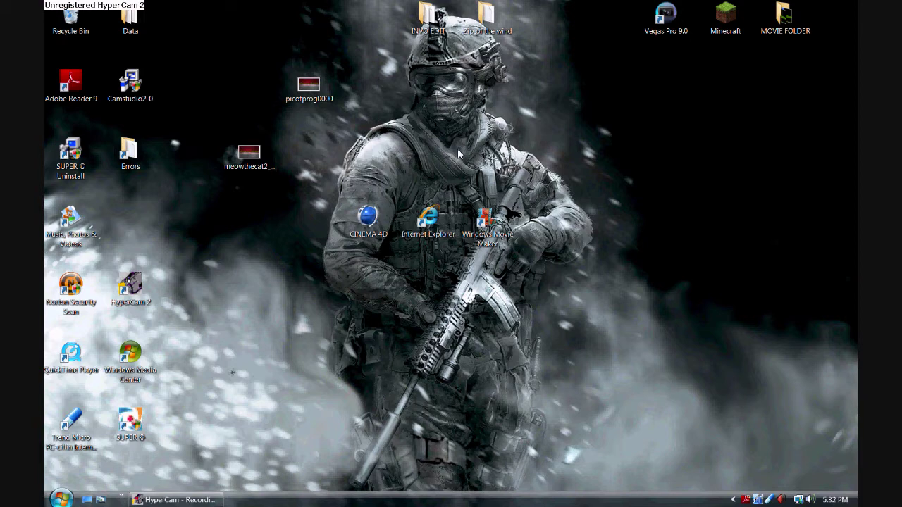
Step: Move the CINEMA 4D shortcut to a free spot on the desktop and launch CINEMA 4D
{"action": "left_click_drag", "start_coordinate": [374, 215], "coordinate": [410, 299]}
{"action": "left_click_drag", "start_coordinate": [377, 238], "coordinate": [420, 303]}
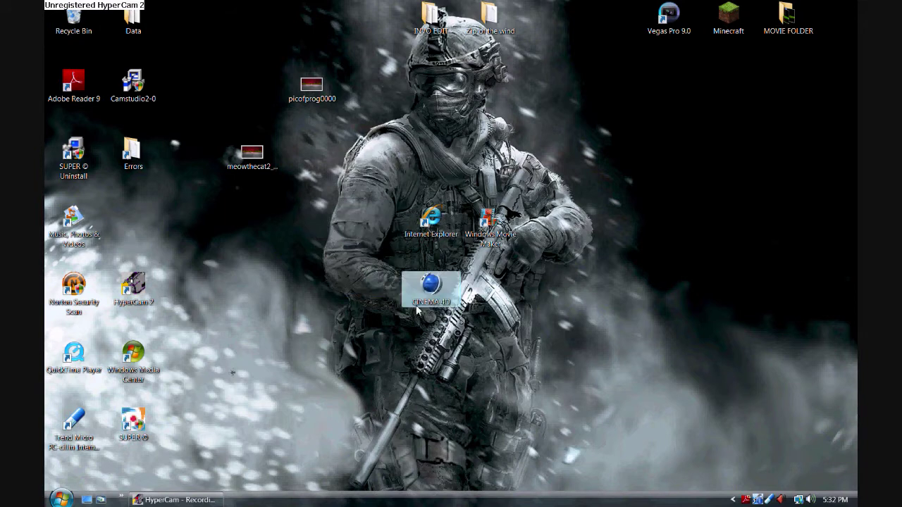
{"action": "double_click", "coordinate": [420, 303]}
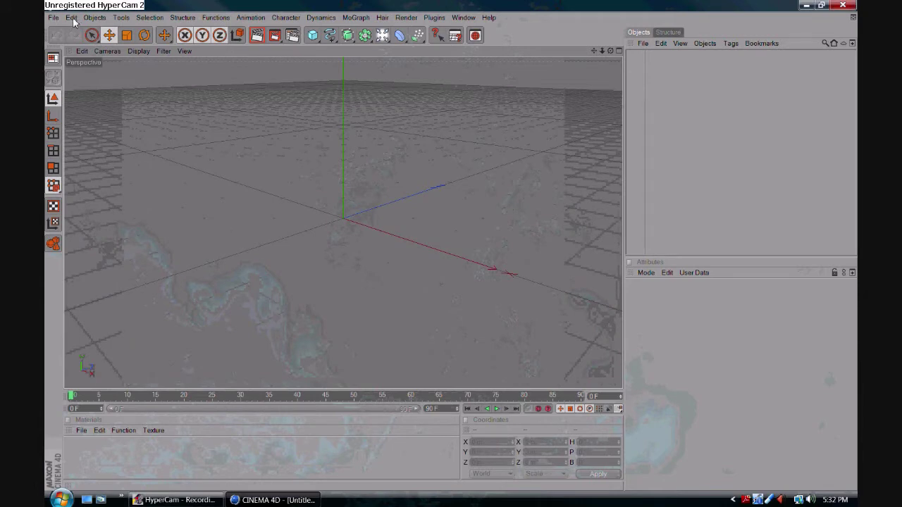
{"action": "left_click", "coordinate": [52, 19]}
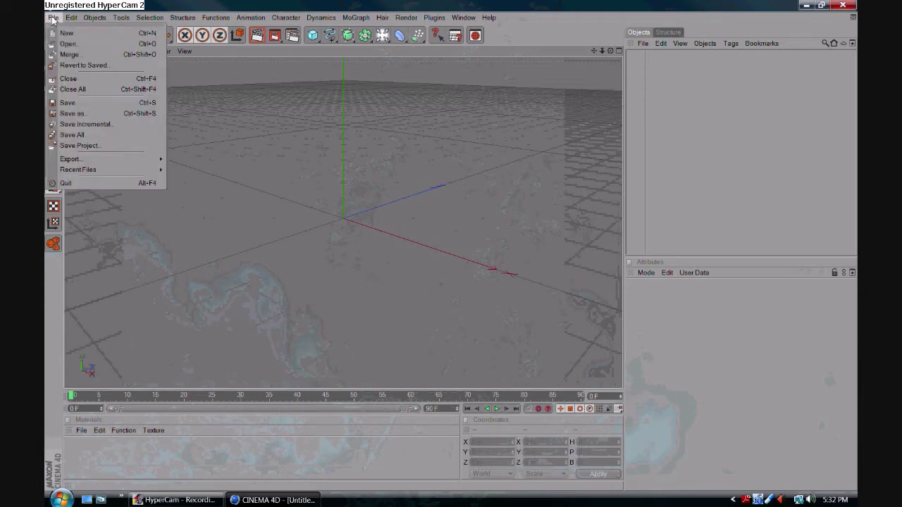
{"action": "left_click", "coordinate": [280, 7]}
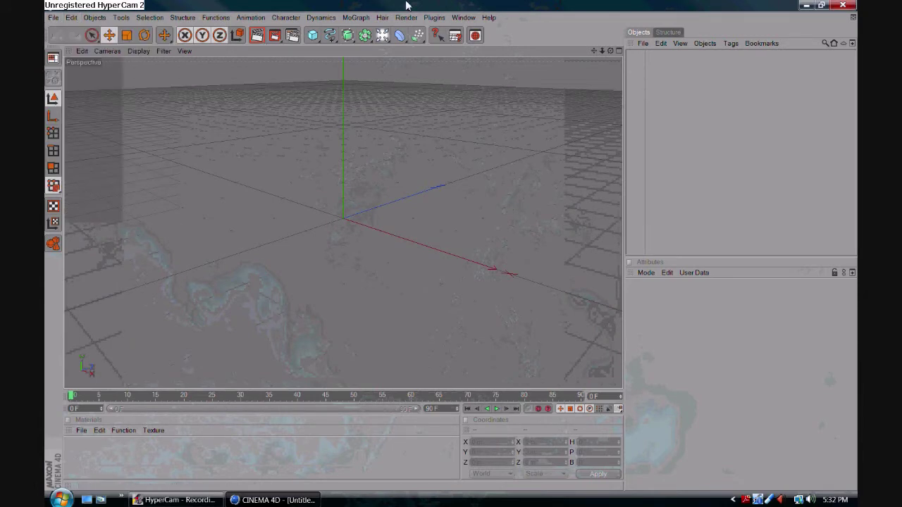
{"action": "left_click", "coordinate": [329, 37]}
{"action": "left_click", "coordinate": [323, 7]}
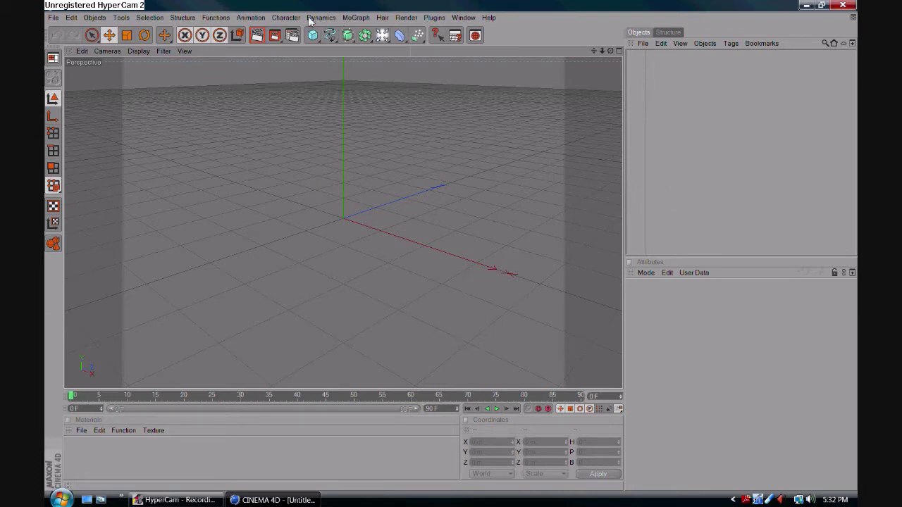
Step: Add a Text spline to the scene and change its wording to "Tutorial"
{"action": "left_click", "coordinate": [332, 36]}
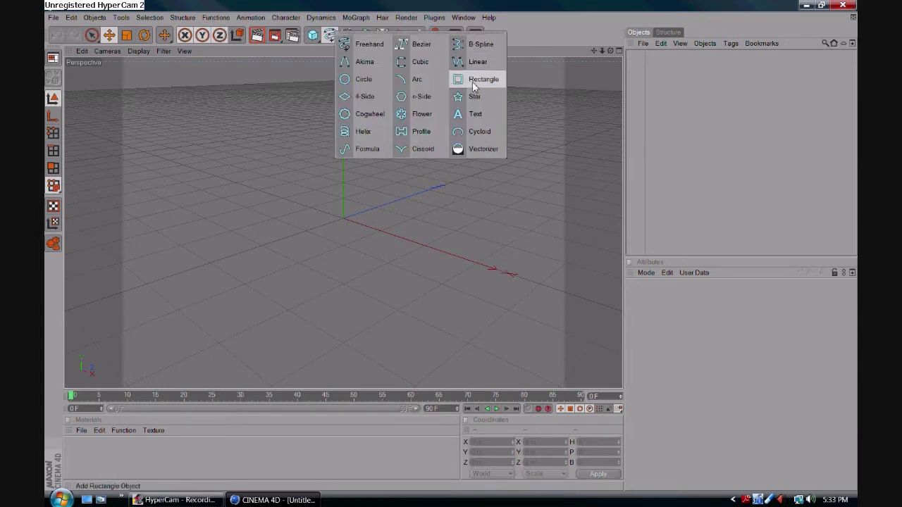
{"action": "left_click", "coordinate": [485, 120]}
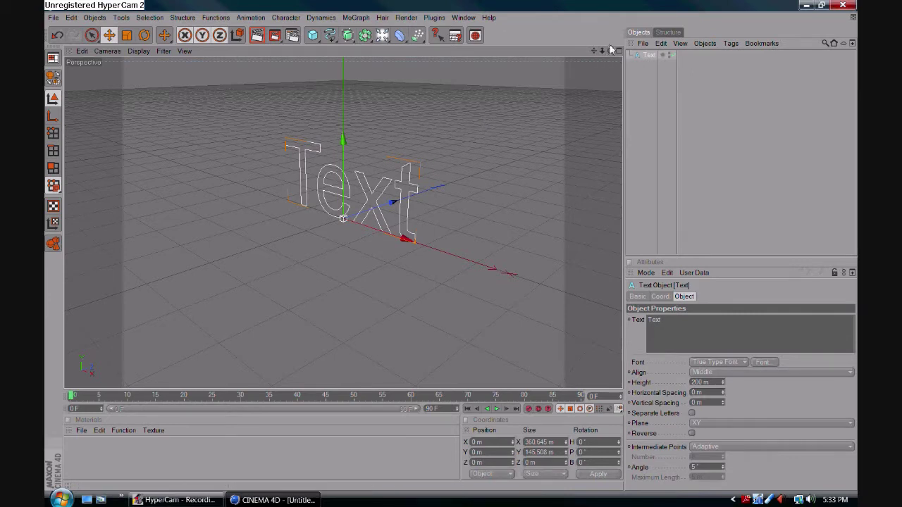
{"action": "mouse_move", "coordinate": [610, 51]}
{"action": "left_mouse_down"}
{"action": "mouse_move", "coordinate": [590, 53]}
{"action": "mouse_move", "coordinate": [613, 53]}
{"action": "mouse_move", "coordinate": [636, 86]}
{"action": "mouse_move", "coordinate": [604, 83]}
{"action": "mouse_move", "coordinate": [643, 83]}
{"action": "mouse_move", "coordinate": [594, 88]}
{"action": "mouse_move", "coordinate": [627, 51]}
{"action": "mouse_move", "coordinate": [639, 52]}
{"action": "mouse_move", "coordinate": [611, 63]}
{"action": "mouse_move", "coordinate": [614, 50]}
{"action": "left_mouse_up"}
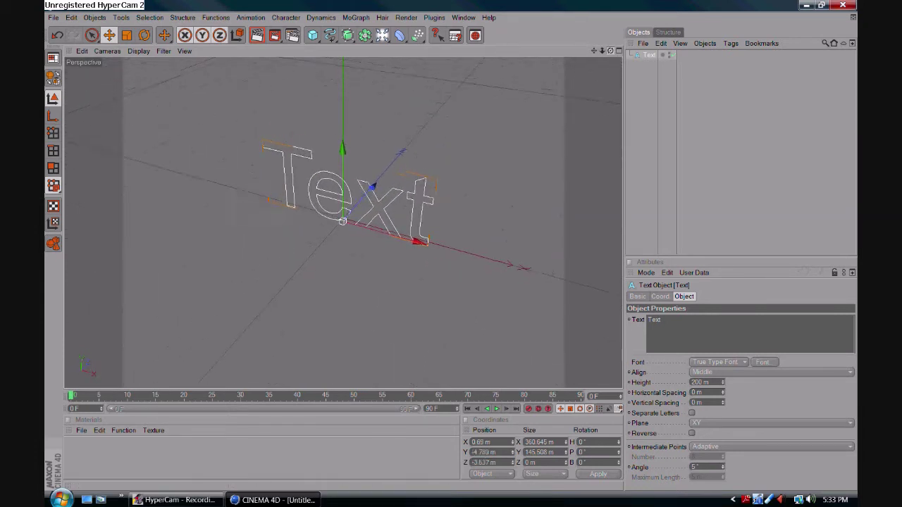
{"action": "left_click_drag", "start_coordinate": [536, 65], "coordinate": [580, 41]}
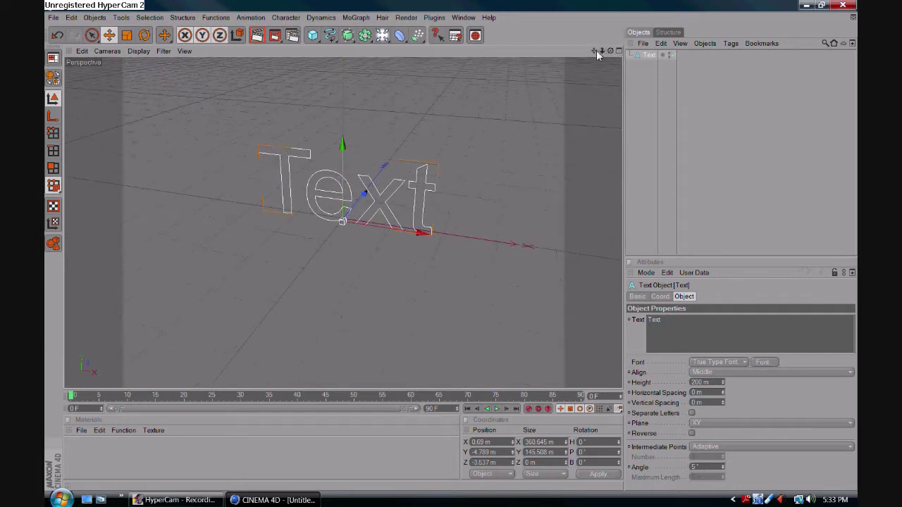
{"action": "left_click_drag", "start_coordinate": [595, 50], "coordinate": [614, 11]}
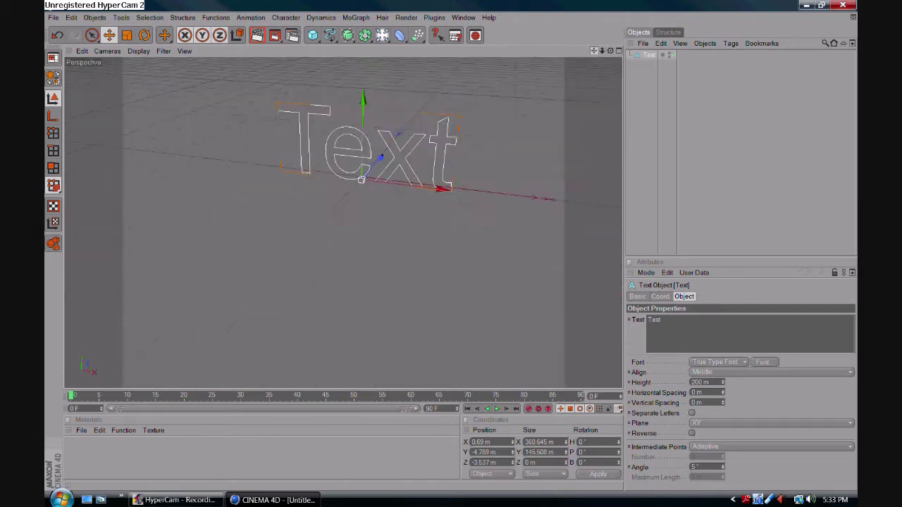
{"action": "left_click_drag", "start_coordinate": [561, 67], "coordinate": [618, 42]}
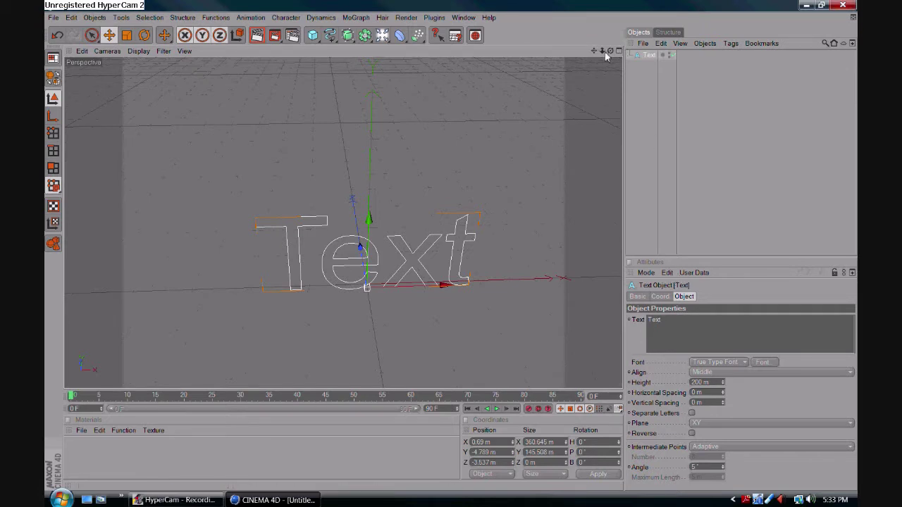
{"action": "left_click_drag", "start_coordinate": [610, 51], "coordinate": [600, 42]}
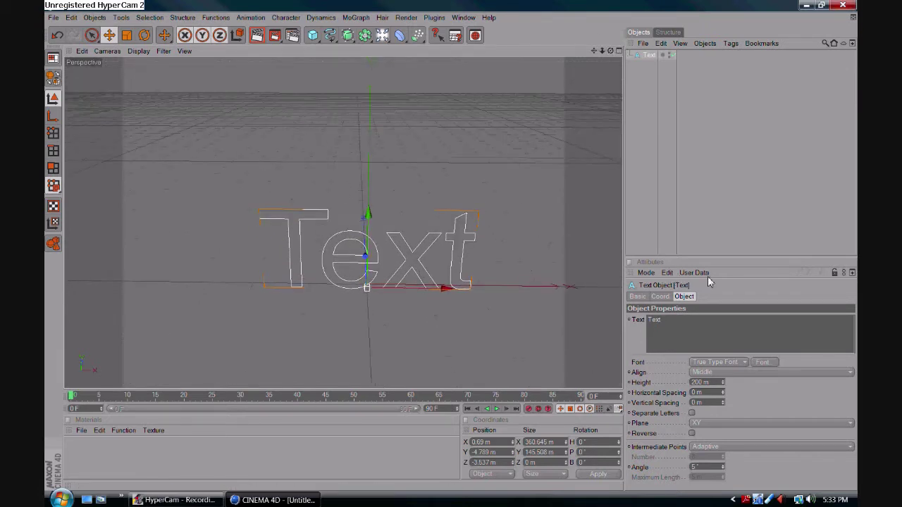
{"action": "double_click", "coordinate": [677, 320]}
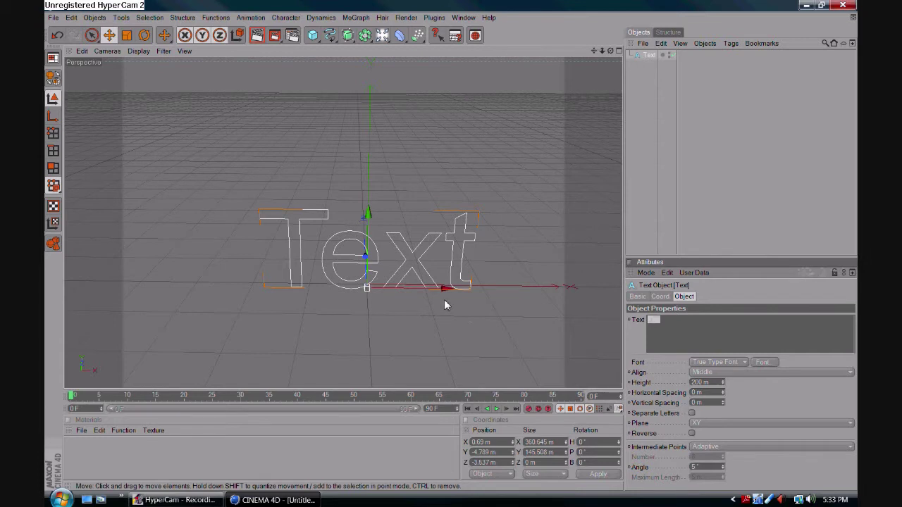
{"action": "type", "text": "Tutorial"}
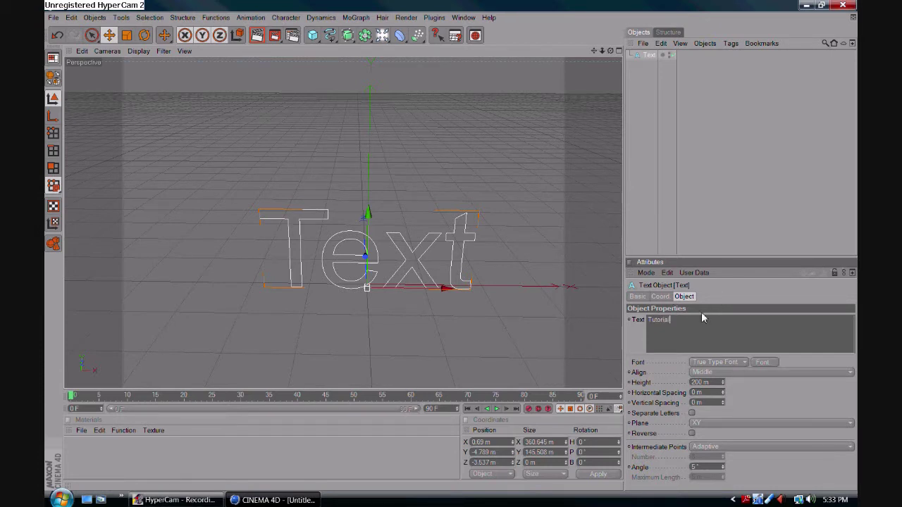
{"action": "left_click", "coordinate": [569, 321]}
Step: Set the font of the "Tutorial" text spline to Centaur in the Regular style
{"action": "left_click_drag", "start_coordinate": [702, 320], "coordinate": [643, 321]}
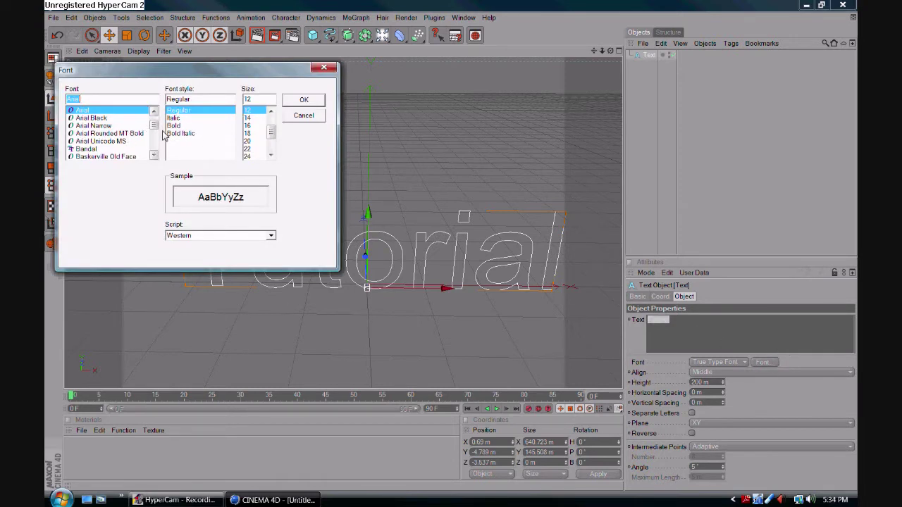
{"action": "left_click_drag", "start_coordinate": [154, 128], "coordinate": [154, 132]}
{"action": "left_click", "coordinate": [106, 134]}
{"action": "left_click", "coordinate": [101, 149]}
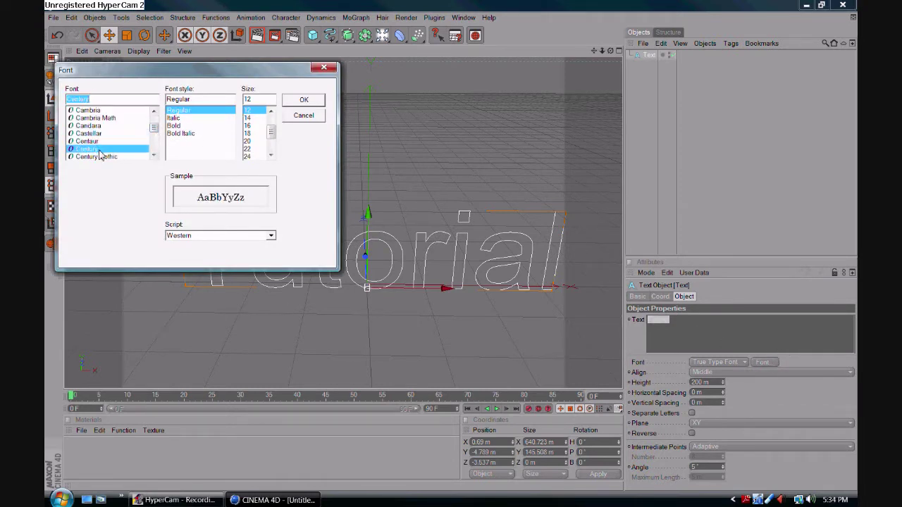
{"action": "left_click", "coordinate": [101, 142]}
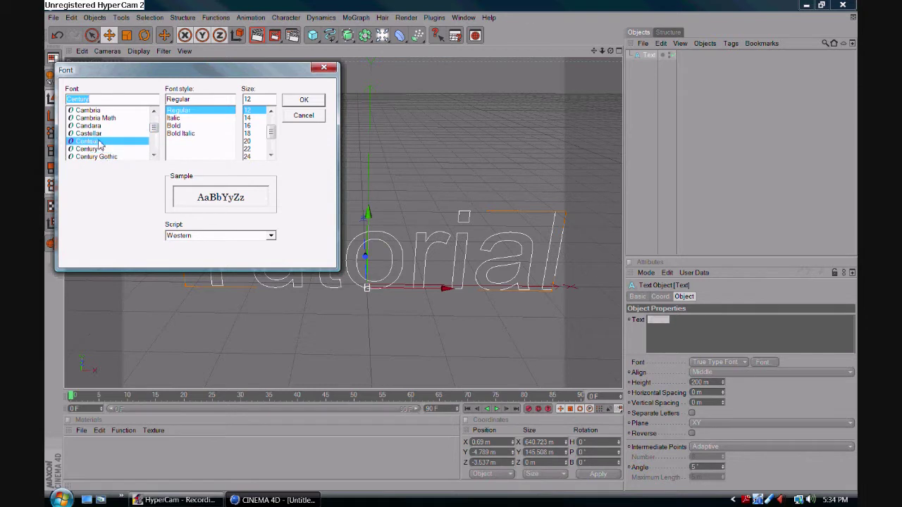
{"action": "left_click", "coordinate": [182, 127]}
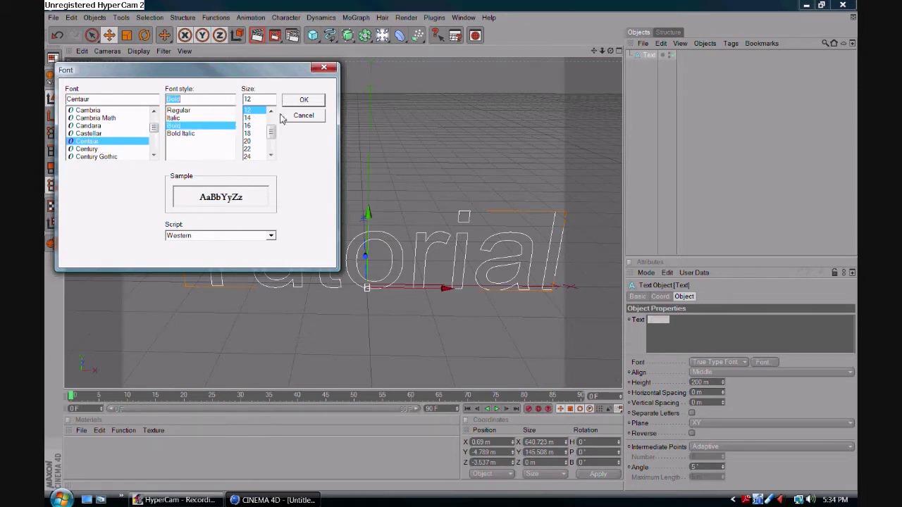
{"action": "left_click", "coordinate": [189, 113]}
{"action": "left_click", "coordinate": [300, 104]}
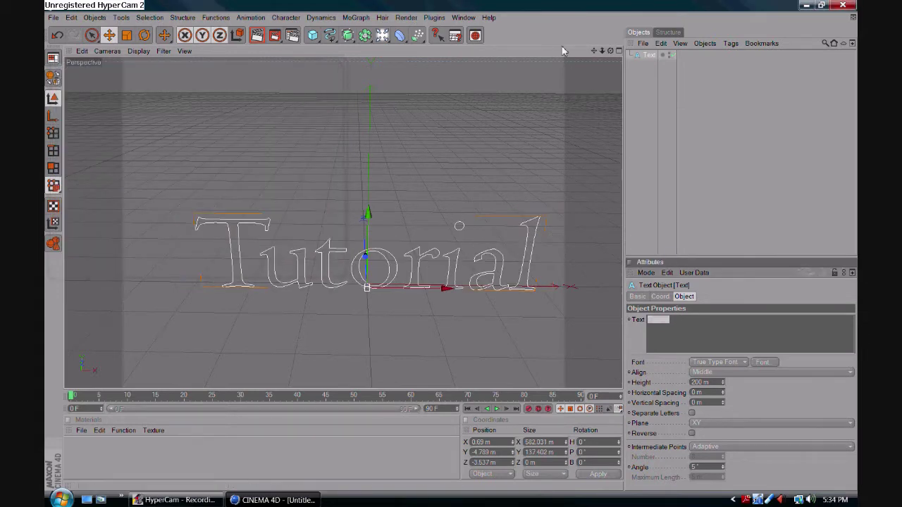
Step: Add an Extrude NURBS object and make the Text spline its child
{"action": "left_click_drag", "start_coordinate": [610, 51], "coordinate": [608, 30]}
{"action": "left_click_drag", "start_coordinate": [610, 87], "coordinate": [610, 119]}
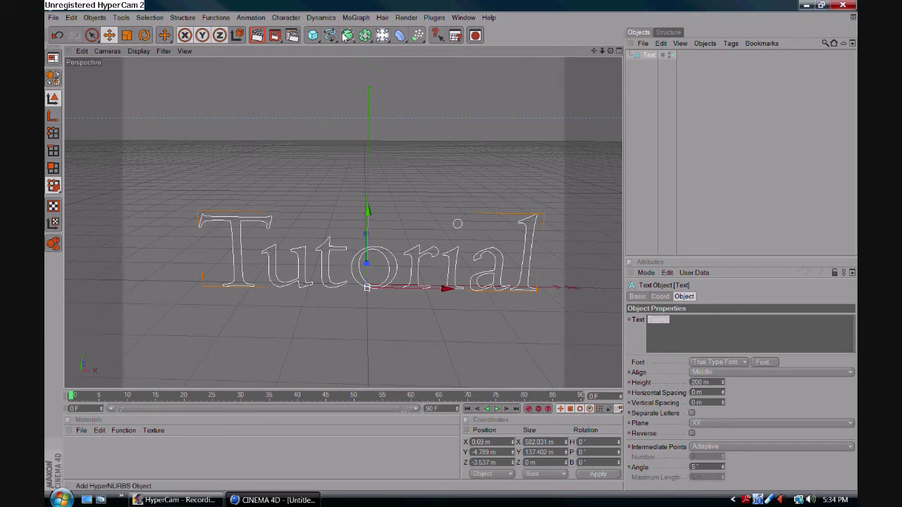
{"action": "left_click", "coordinate": [347, 35]}
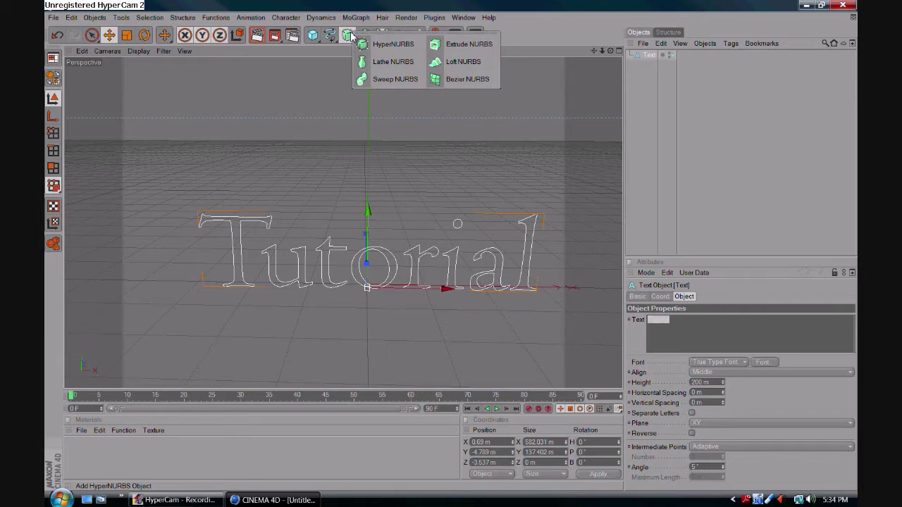
{"action": "left_click", "coordinate": [463, 45]}
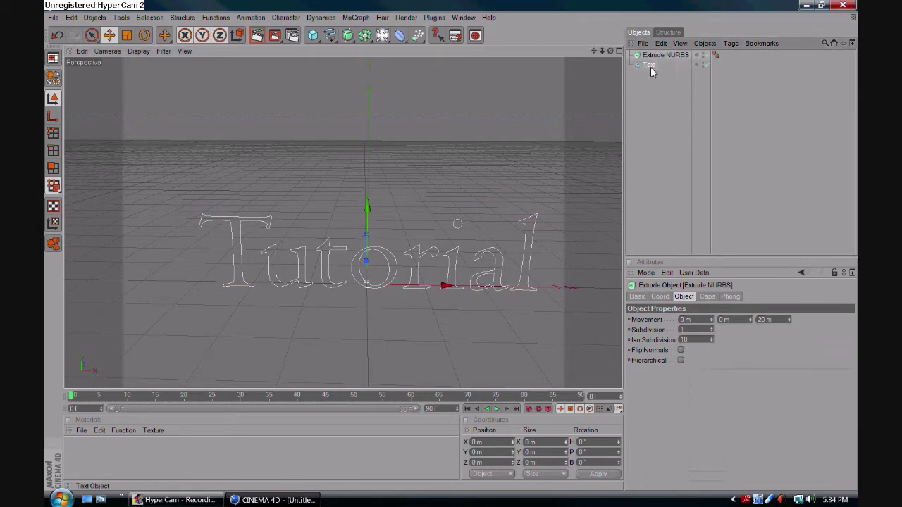
{"action": "left_click_drag", "start_coordinate": [651, 67], "coordinate": [654, 55]}
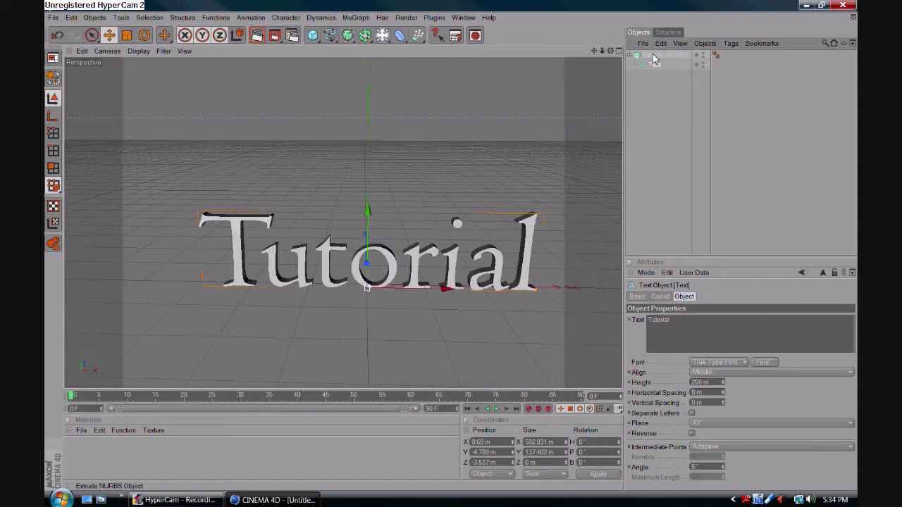
Step: Set the Z movement of the Extrude NURBS object to 50 m to deepen the lettering
{"action": "left_click", "coordinate": [660, 56]}
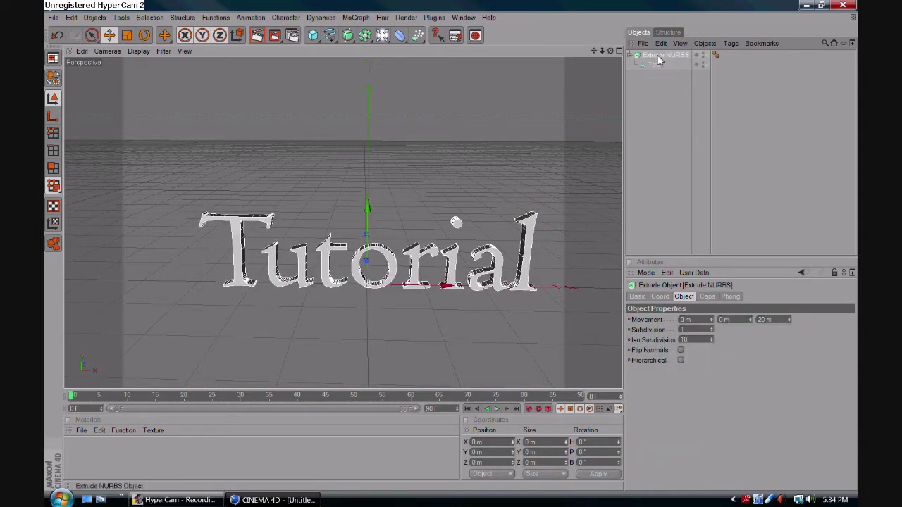
{"action": "left_click", "coordinate": [681, 297]}
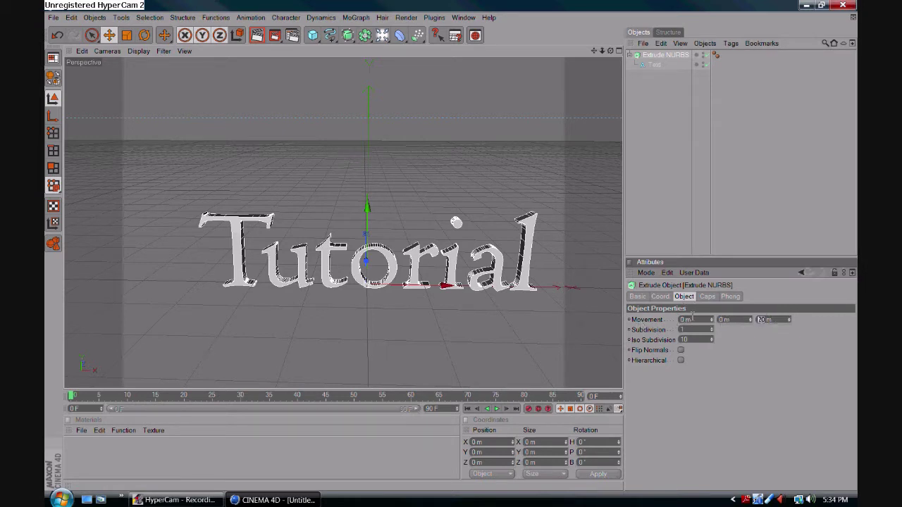
{"action": "key", "text": "Return"}
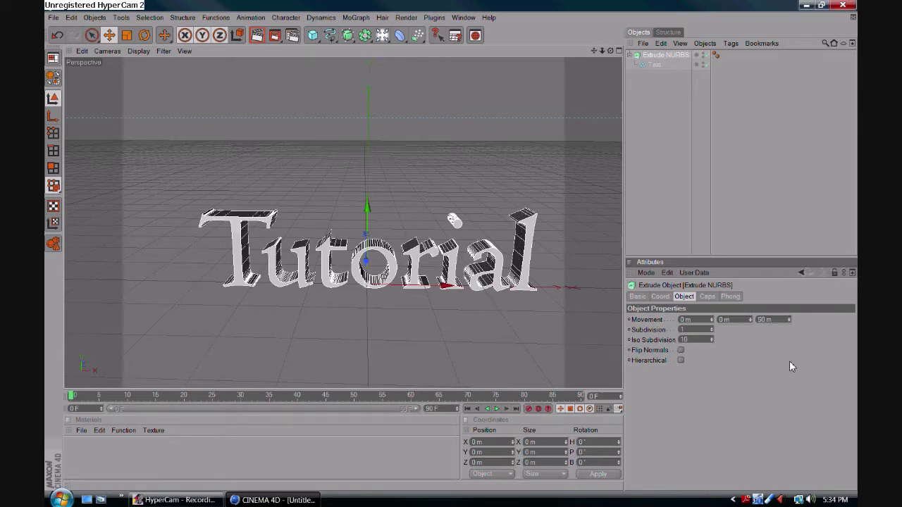
Step: Render a preview of the extruded text in the perspective view, then return to the editor display and deselect everything
{"action": "left_click_drag", "start_coordinate": [611, 51], "coordinate": [620, 51]}
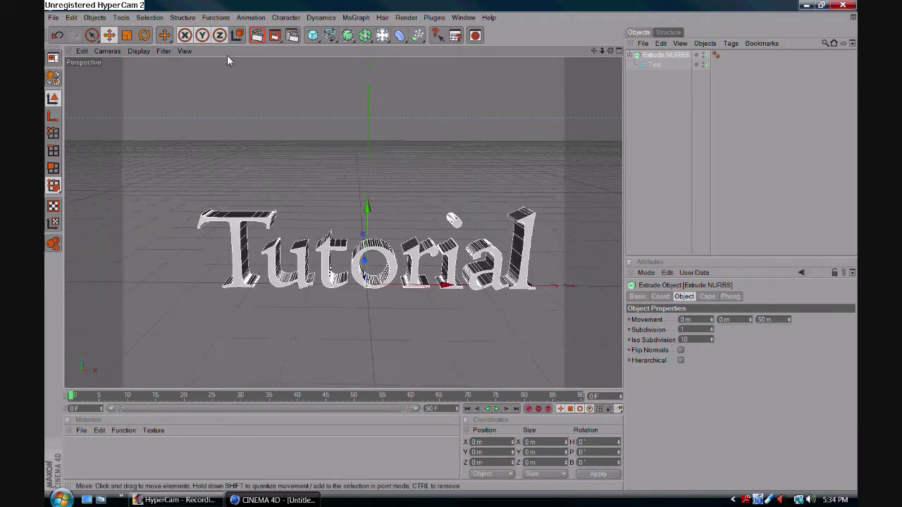
{"action": "left_click", "coordinate": [258, 36]}
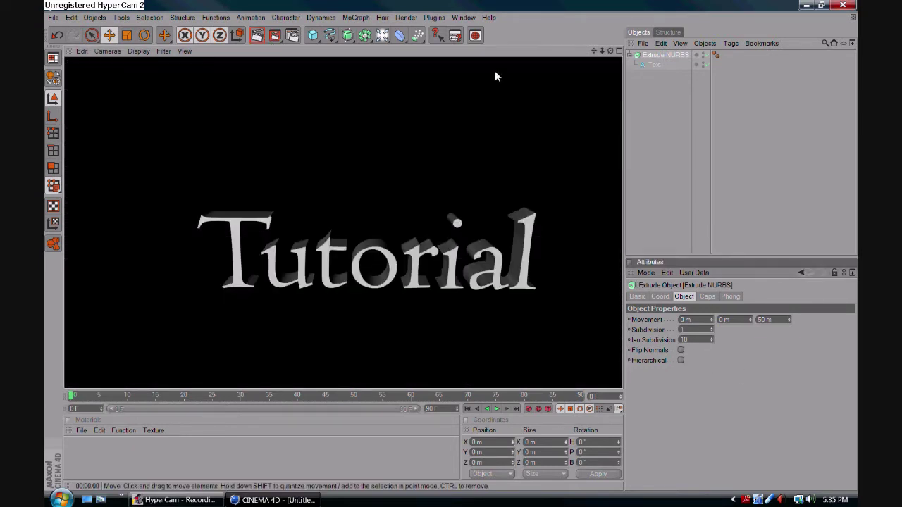
{"action": "left_click", "coordinate": [489, 224]}
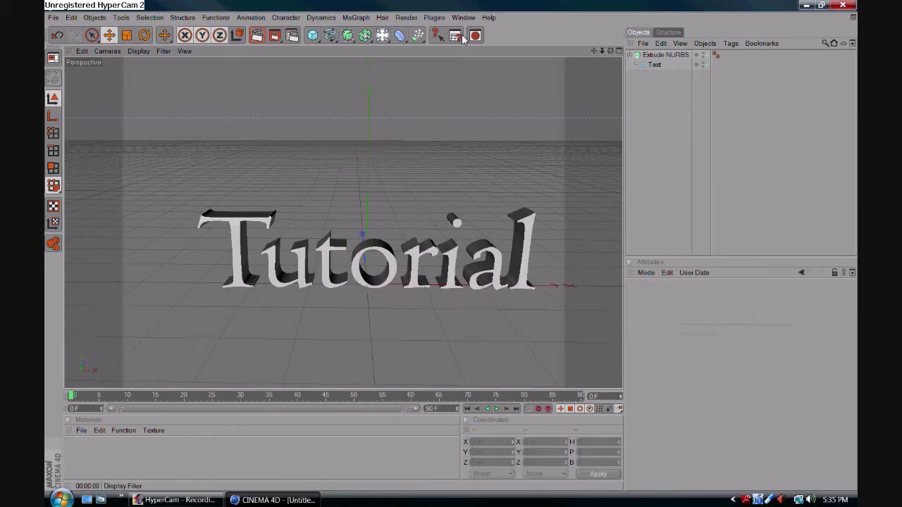
Step: Add a Camera object to the scene, framing the extruded text from the current view
{"action": "mouse_move", "coordinate": [611, 51]}
{"action": "left_mouse_down"}
{"action": "mouse_move", "coordinate": [610, 38]}
{"action": "mouse_move", "coordinate": [633, 55]}
{"action": "mouse_move", "coordinate": [611, 53]}
{"action": "mouse_move", "coordinate": [613, 63]}
{"action": "mouse_move", "coordinate": [608, 51]}
{"action": "left_mouse_up"}
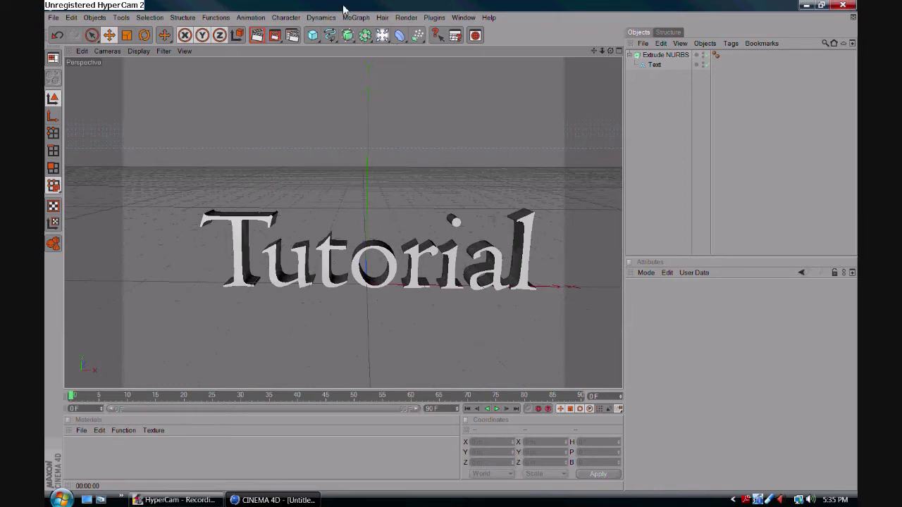
{"action": "left_click_drag", "start_coordinate": [388, 39], "coordinate": [415, 2]}
{"action": "left_click_drag", "start_coordinate": [384, 33], "coordinate": [570, 62]}
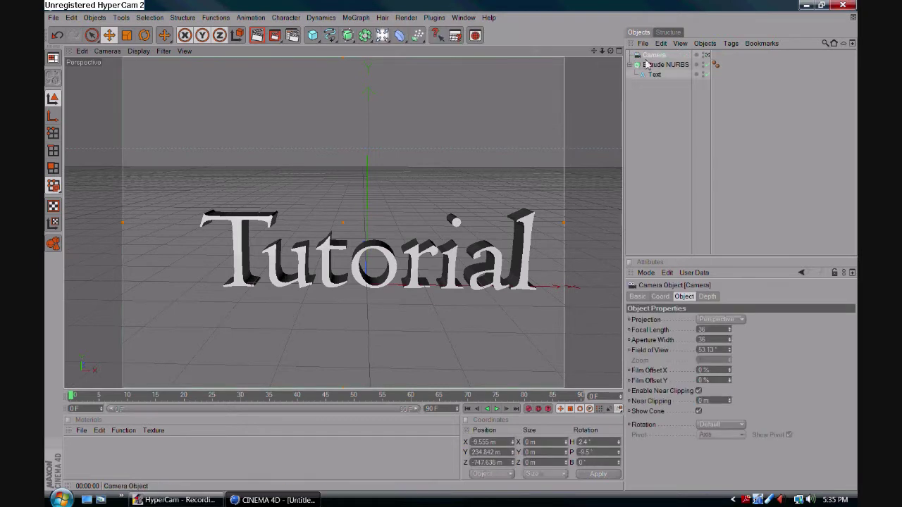
Step: Switch the perspective view to the scene's Camera and shift it to about X 91 m, Y 236 m, Z -743 m
{"action": "scroll", "coordinate": [520, 125], "scroll_direction": "down", "scroll_amount": 5}
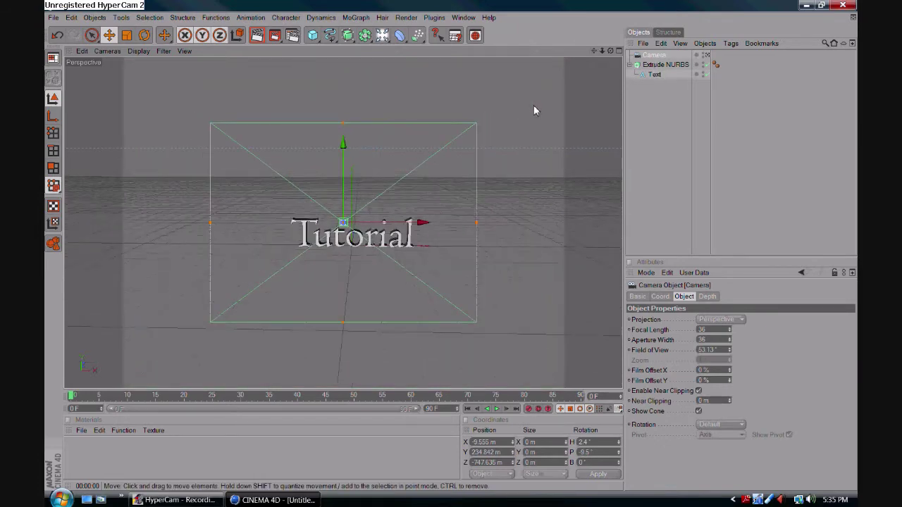
{"action": "mouse_move", "coordinate": [611, 51]}
{"action": "left_mouse_down"}
{"action": "mouse_move", "coordinate": [709, 57]}
{"action": "mouse_move", "coordinate": [620, 52]}
{"action": "left_mouse_up"}
{"action": "scroll", "coordinate": [376, 275], "scroll_direction": "up", "scroll_amount": 8}
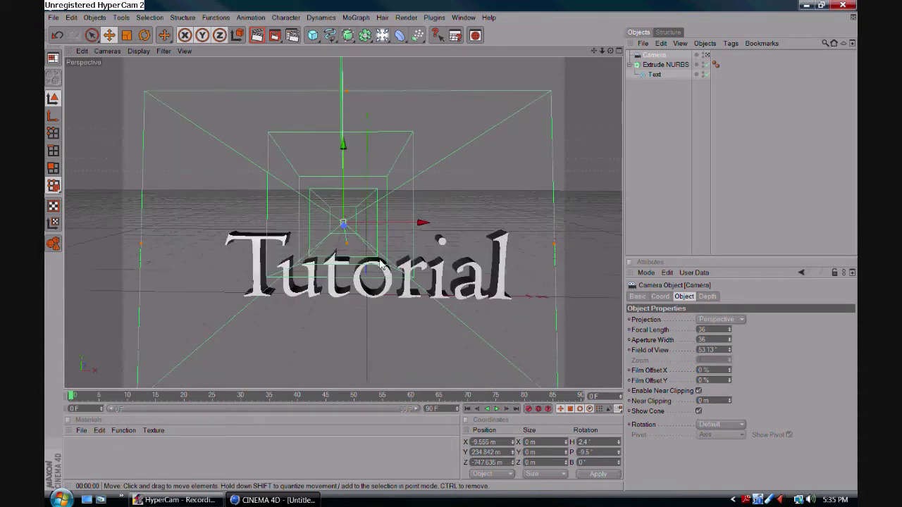
{"action": "scroll", "coordinate": [572, 106], "scroll_direction": "down", "scroll_amount": 6}
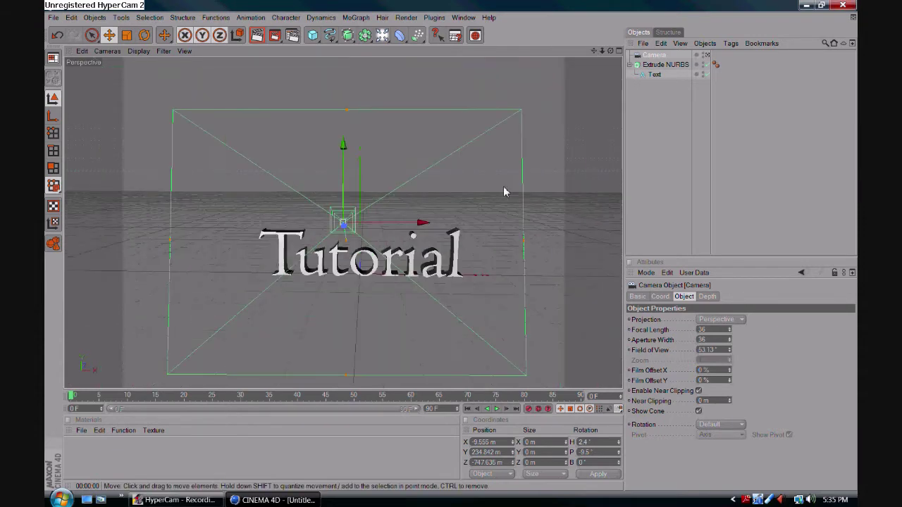
{"action": "left_click", "coordinate": [105, 51]}
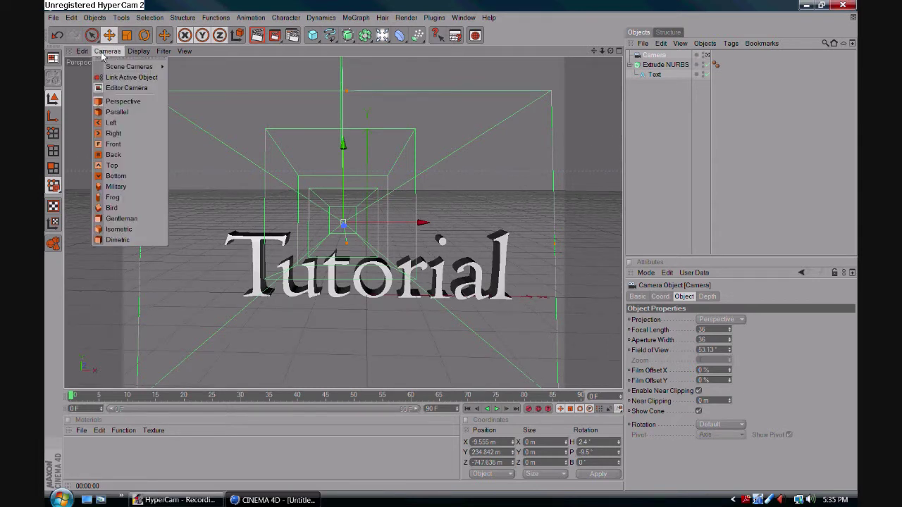
{"action": "mouse_move", "coordinate": [103, 66]}
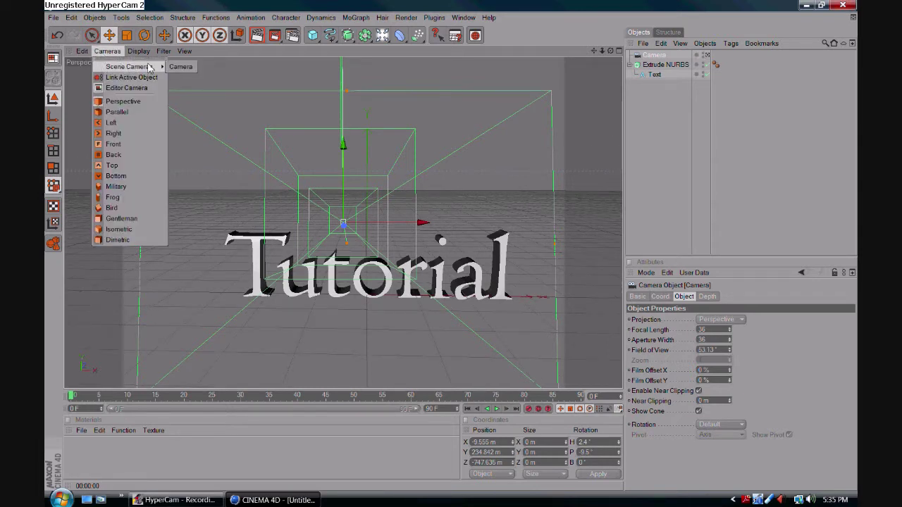
{"action": "left_click", "coordinate": [179, 67]}
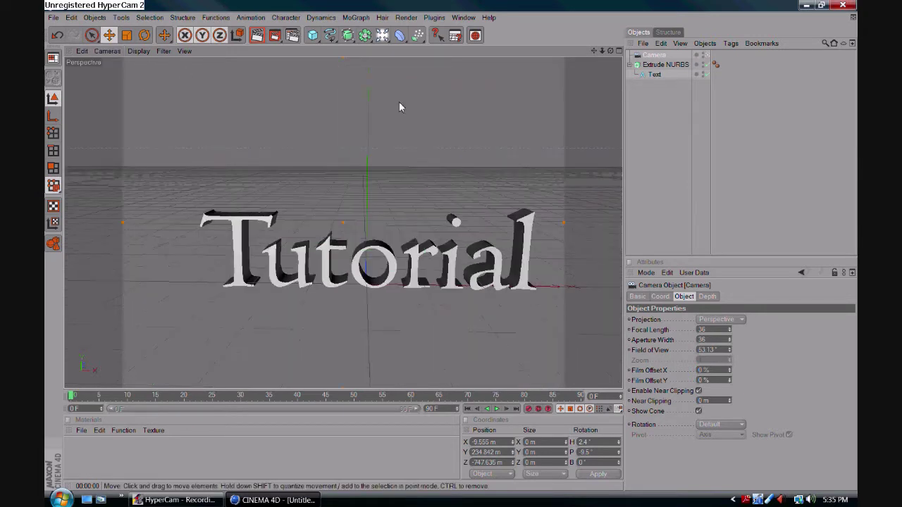
{"action": "left_click_drag", "start_coordinate": [603, 51], "coordinate": [420, 189]}
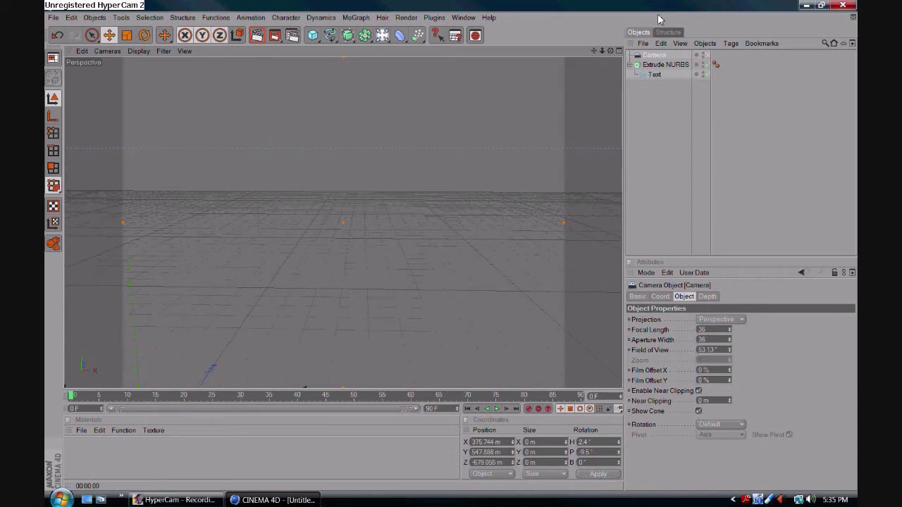
{"action": "left_click_drag", "start_coordinate": [594, 51], "coordinate": [749, 9]}
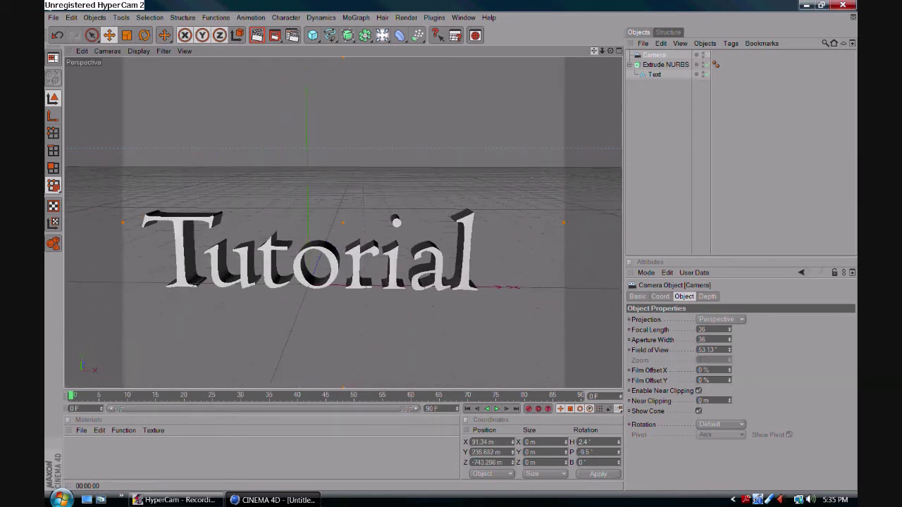
Step: Create a new material and set its Color channel to dark yellow, RGB 197, 197, 31
{"action": "double_click", "coordinate": [76, 456]}
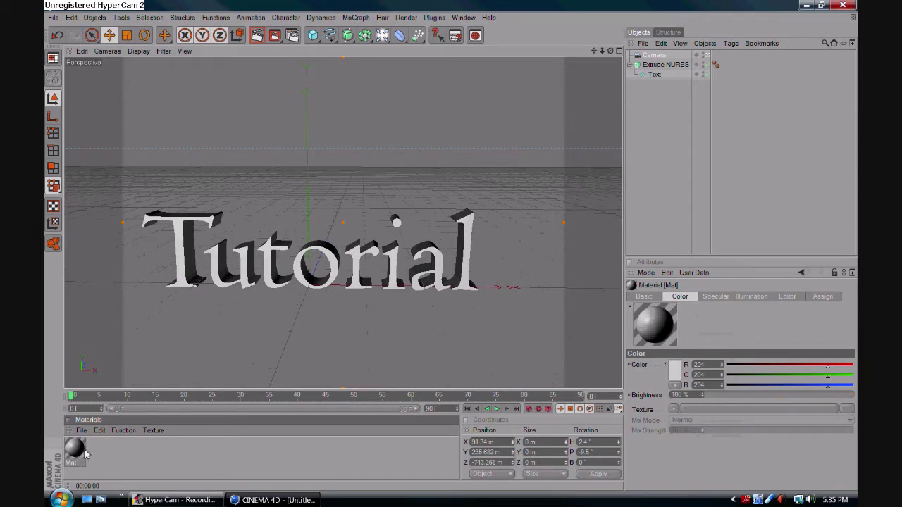
{"action": "double_click", "coordinate": [74, 451]}
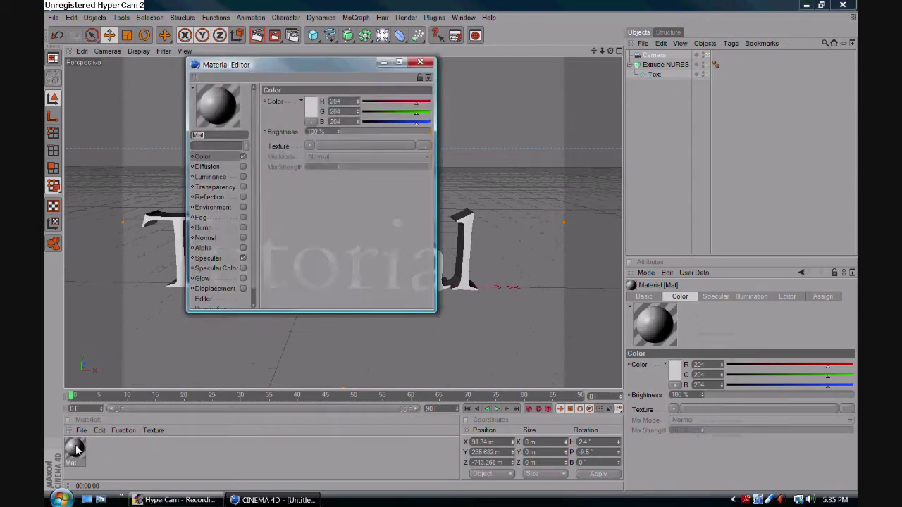
{"action": "left_click", "coordinate": [317, 110]}
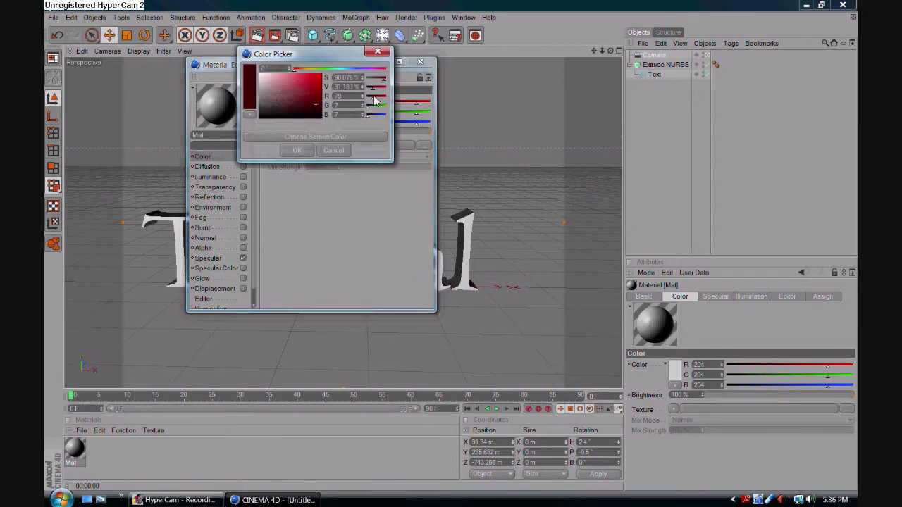
{"action": "mouse_move", "coordinate": [392, 97]}
{"action": "left_mouse_down"}
{"action": "mouse_move", "coordinate": [398, 93]}
{"action": "mouse_move", "coordinate": [395, 109]}
{"action": "mouse_move", "coordinate": [374, 108]}
{"action": "mouse_move", "coordinate": [399, 110]}
{"action": "left_mouse_up"}
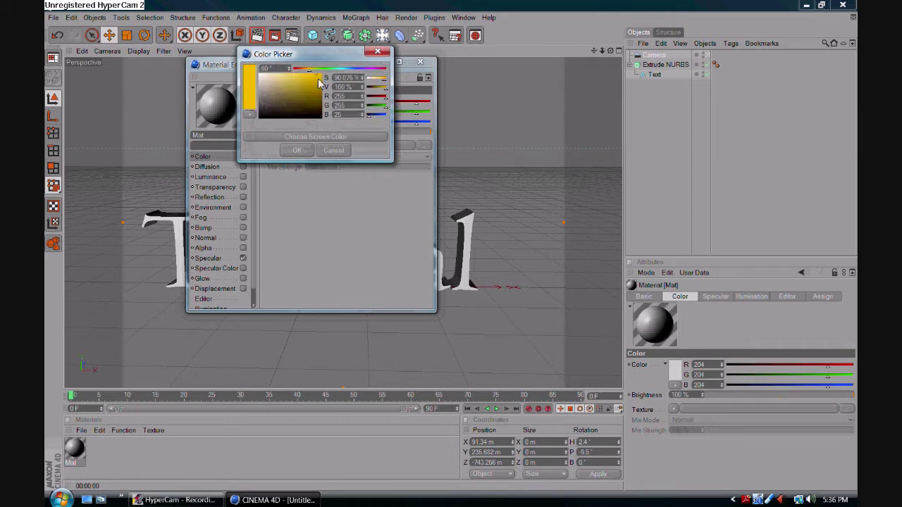
{"action": "mouse_move", "coordinate": [319, 83]}
{"action": "left_mouse_down"}
{"action": "mouse_move", "coordinate": [322, 99]}
{"action": "mouse_move", "coordinate": [313, 88]}
{"action": "left_mouse_up"}
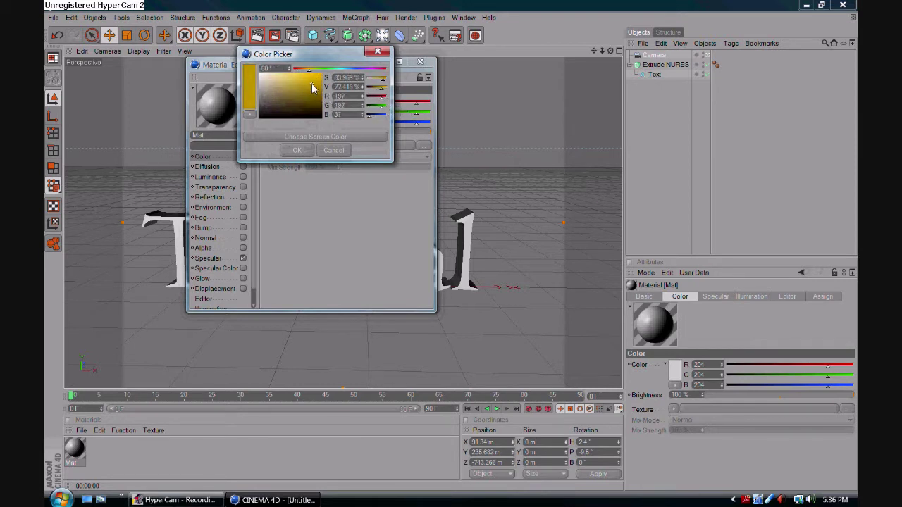
{"action": "left_click", "coordinate": [297, 151]}
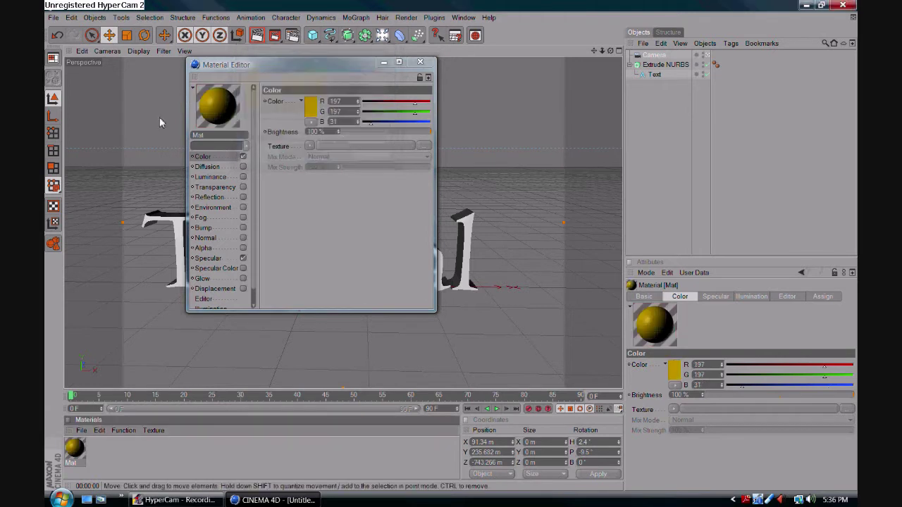
Step: Enable the material's Luminance channel with pure red, RGB 255, 0, 0, at 18 % brightness
{"action": "left_click", "coordinate": [223, 177]}
{"action": "left_click", "coordinate": [243, 177]}
{"action": "left_click_drag", "start_coordinate": [356, 132], "coordinate": [338, 132]}
{"action": "left_click", "coordinate": [312, 107]}
{"action": "left_click", "coordinate": [315, 73]}
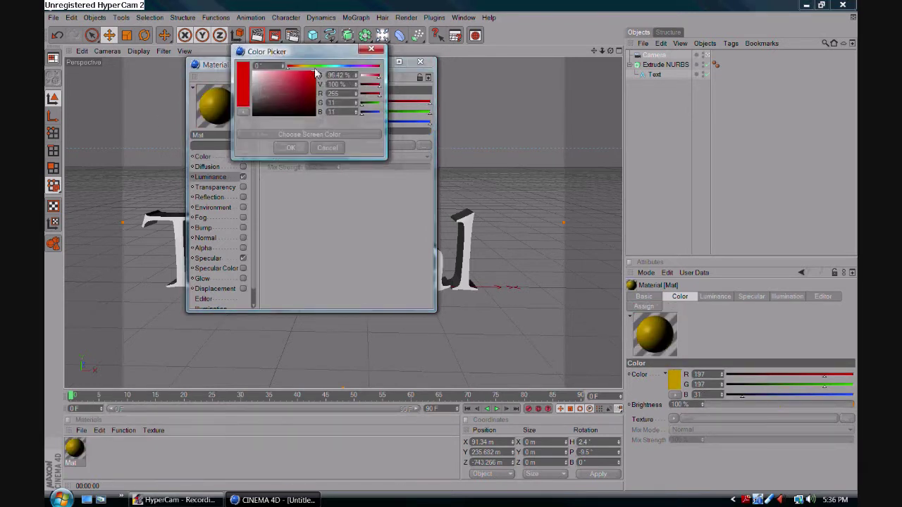
{"action": "left_click", "coordinate": [289, 147]}
{"action": "mouse_move", "coordinate": [347, 132]}
{"action": "left_mouse_down"}
{"action": "mouse_move", "coordinate": [387, 131]}
{"action": "mouse_move", "coordinate": [353, 141]}
{"action": "left_mouse_up"}
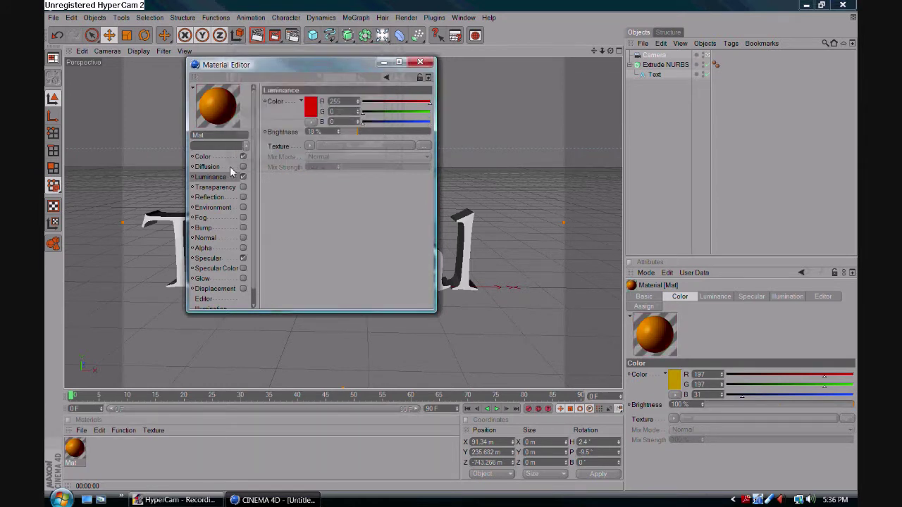
Step: Enable the material's Reflection channel and close the Material Editor
{"action": "left_click", "coordinate": [243, 196]}
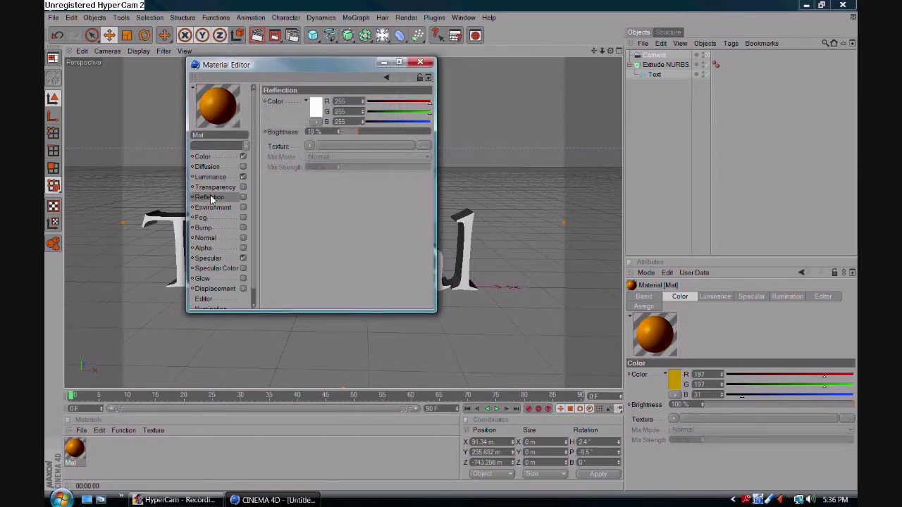
{"action": "left_click", "coordinate": [352, 132]}
{"action": "left_click", "coordinate": [420, 62]}
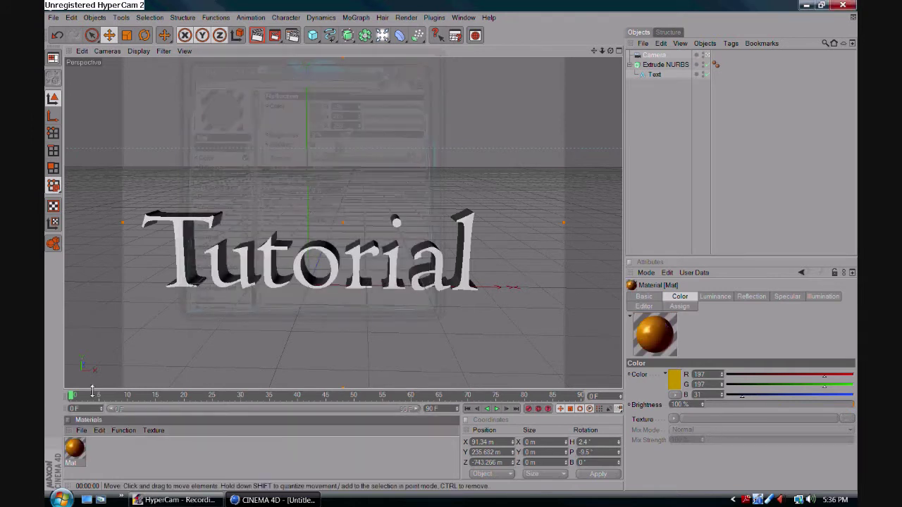
Step: Apply the orange material to the extruded text and render a preview of the view
{"action": "left_click_drag", "start_coordinate": [185, 262], "coordinate": [164, 281]}
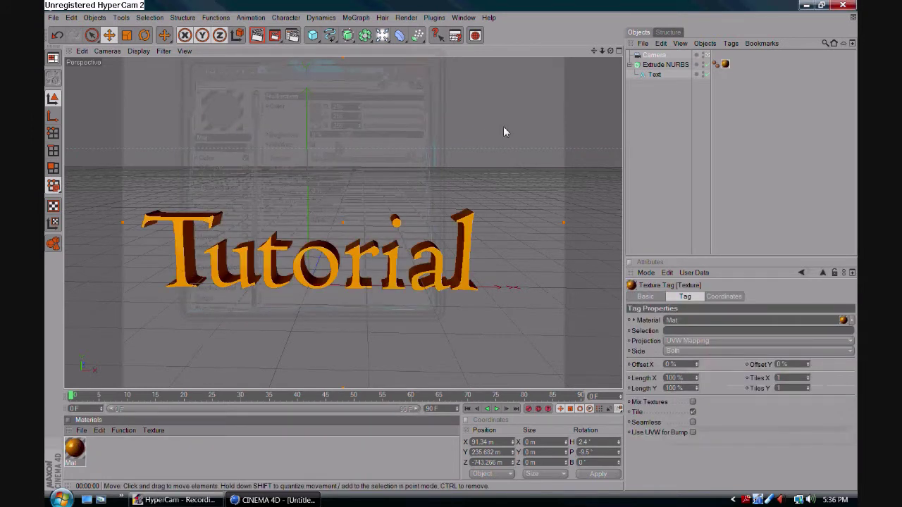
{"action": "left_click", "coordinate": [257, 35]}
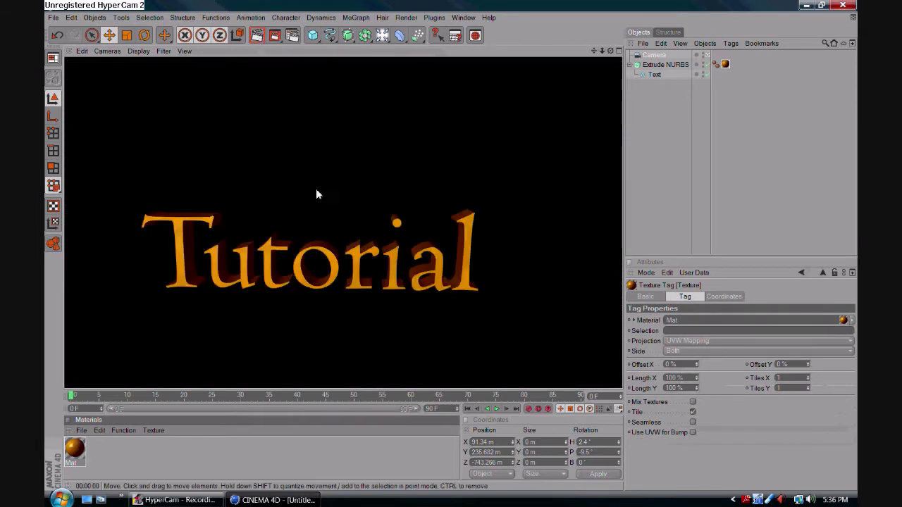
{"action": "left_click", "coordinate": [396, 268]}
Step: Add a Light object and move it above the start of the word, to about X -328 m, Y 188 m, Z 48 m
{"action": "left_click_drag", "start_coordinate": [610, 51], "coordinate": [496, 207]}
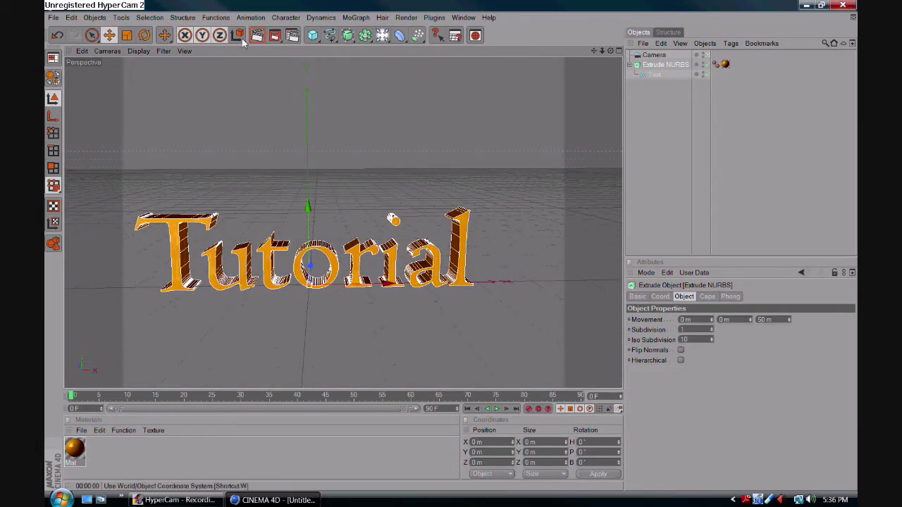
{"action": "left_click", "coordinate": [382, 35]}
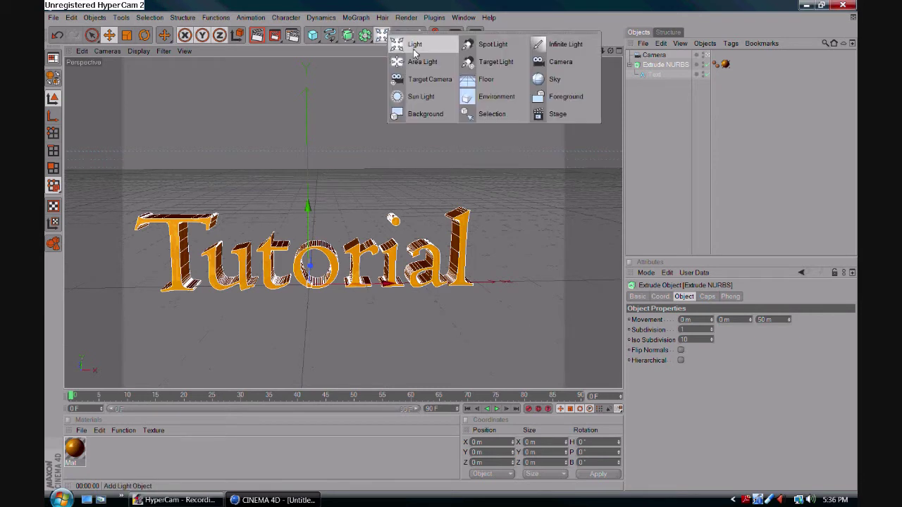
{"action": "left_click", "coordinate": [396, 44]}
{"action": "left_click_drag", "start_coordinate": [303, 289], "coordinate": [116, 181]}
Step: Add a second Light object and raise it above the middle of the text to about Y 217 m
{"action": "left_click", "coordinate": [382, 35]}
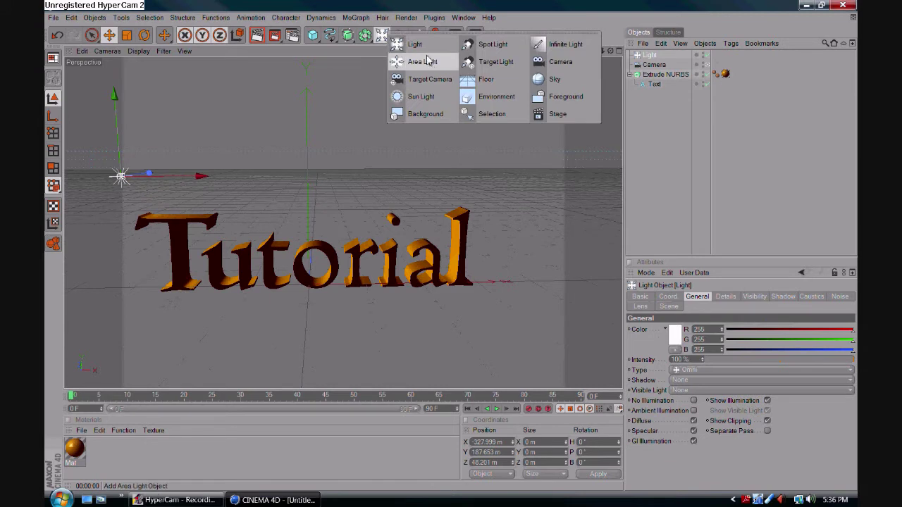
{"action": "left_click", "coordinate": [397, 44]}
{"action": "left_click_drag", "start_coordinate": [308, 293], "coordinate": [308, 183]}
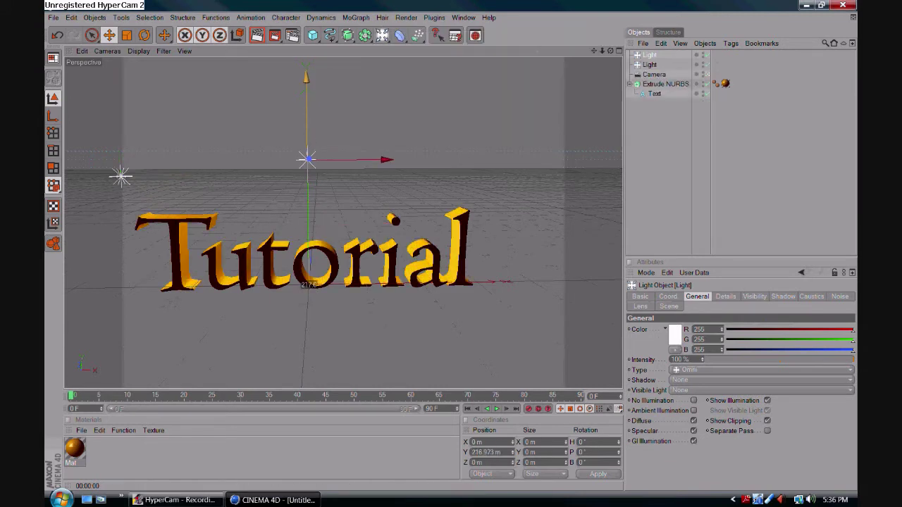
Step: Render previews of the lit text from the current angle and from an orbited camera angle
{"action": "left_click", "coordinate": [257, 35]}
{"action": "left_click", "coordinate": [468, 303]}
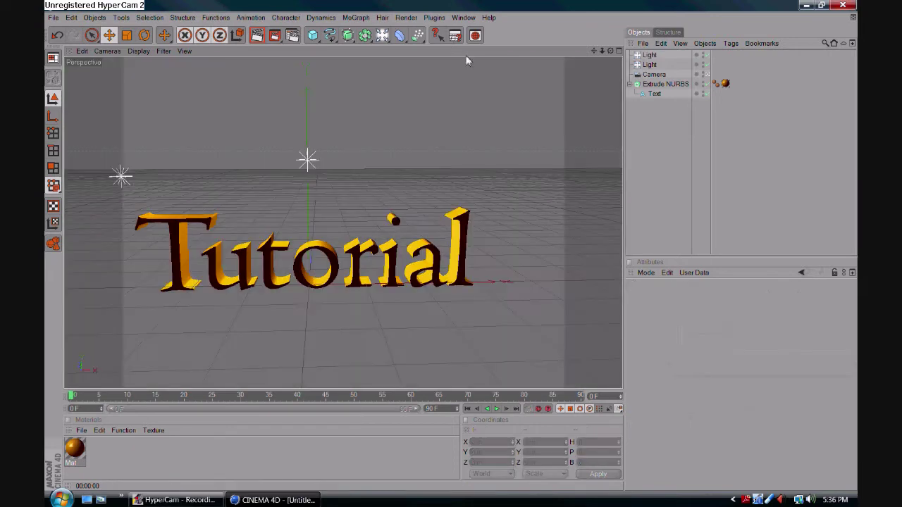
{"action": "left_click_drag", "start_coordinate": [609, 54], "coordinate": [629, 59]}
{"action": "key", "text": "ctrl+r"}
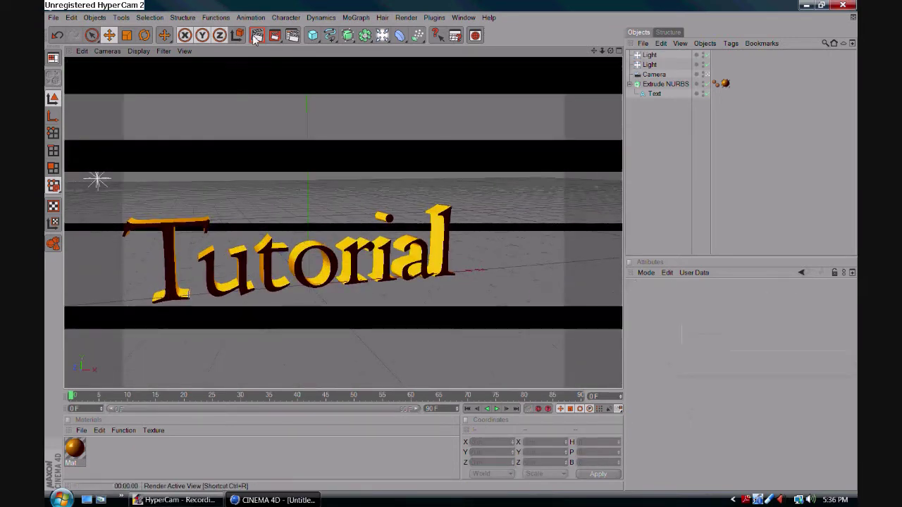
{"action": "left_click", "coordinate": [503, 278]}
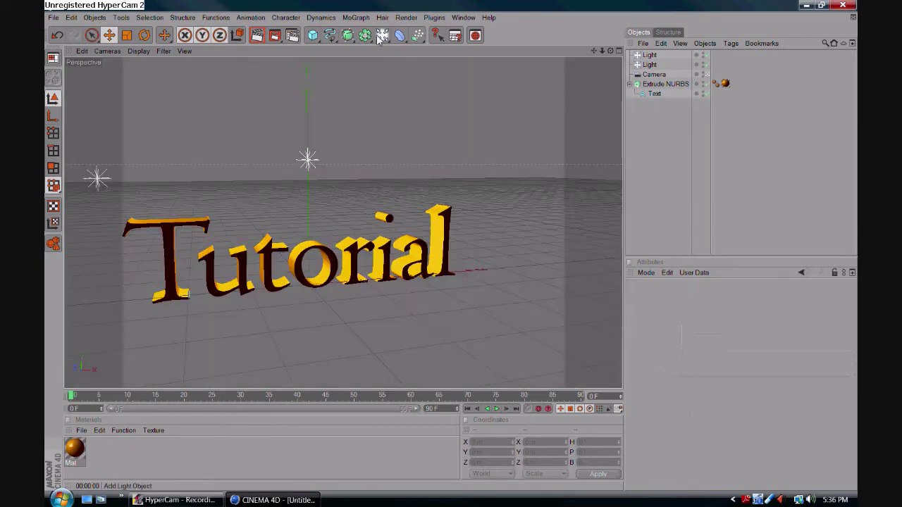
Step: Add a third Light object at the scene origin and render a preview of the result
{"action": "left_click_drag", "start_coordinate": [400, 35], "coordinate": [403, 51]}
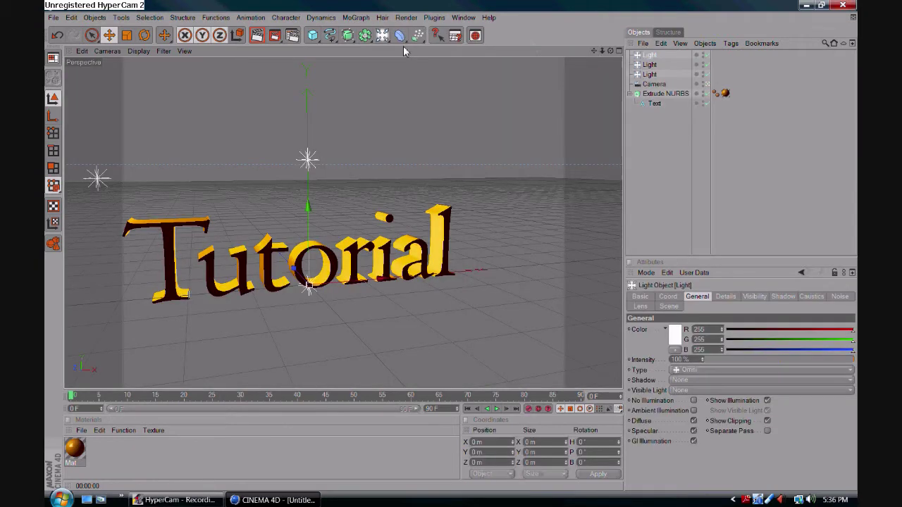
{"action": "left_click", "coordinate": [258, 36]}
{"action": "left_click", "coordinate": [461, 181]}
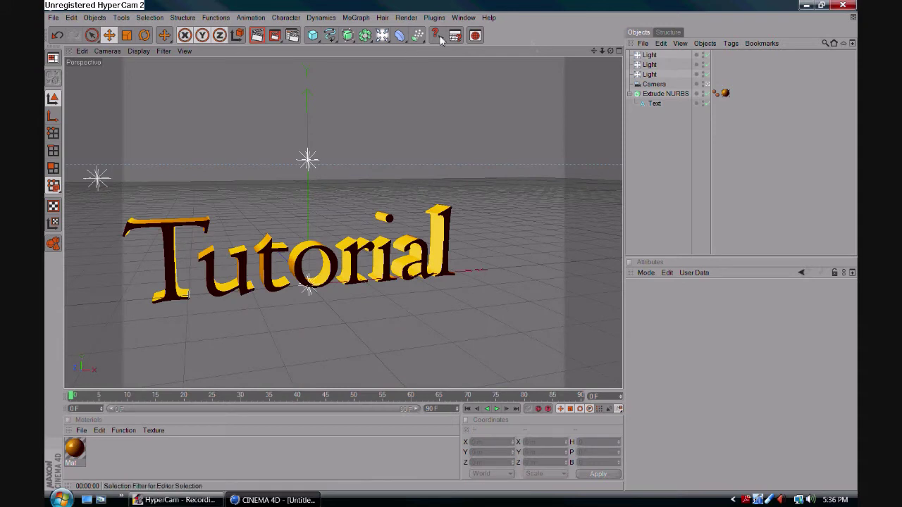
Step: Set the animation length to 200 frames and extend the visible timeline range to frame 200
{"action": "left_click_drag", "start_coordinate": [610, 51], "coordinate": [493, 46]}
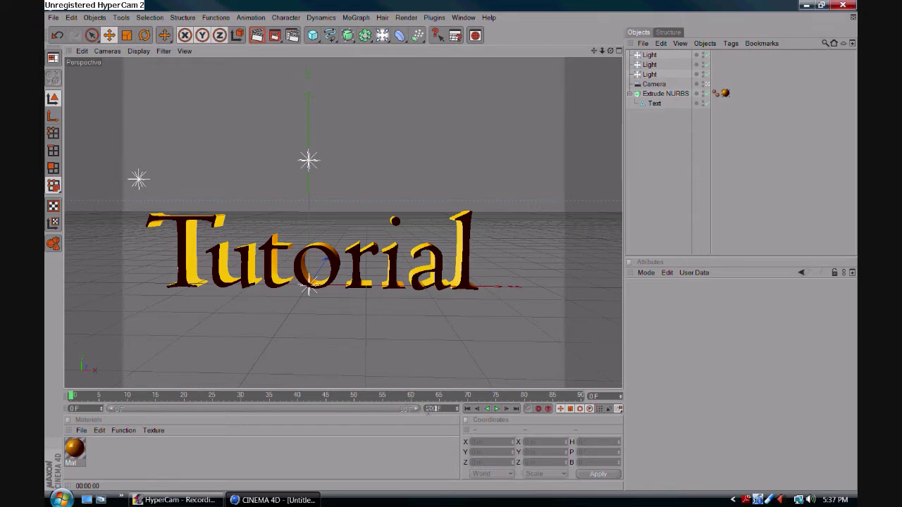
{"action": "key", "text": "Return"}
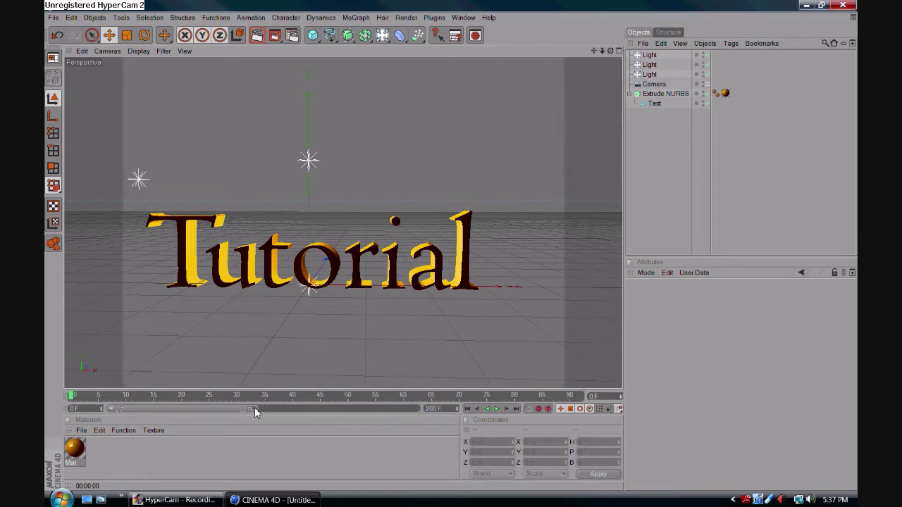
{"action": "left_click_drag", "start_coordinate": [253, 409], "coordinate": [457, 409]}
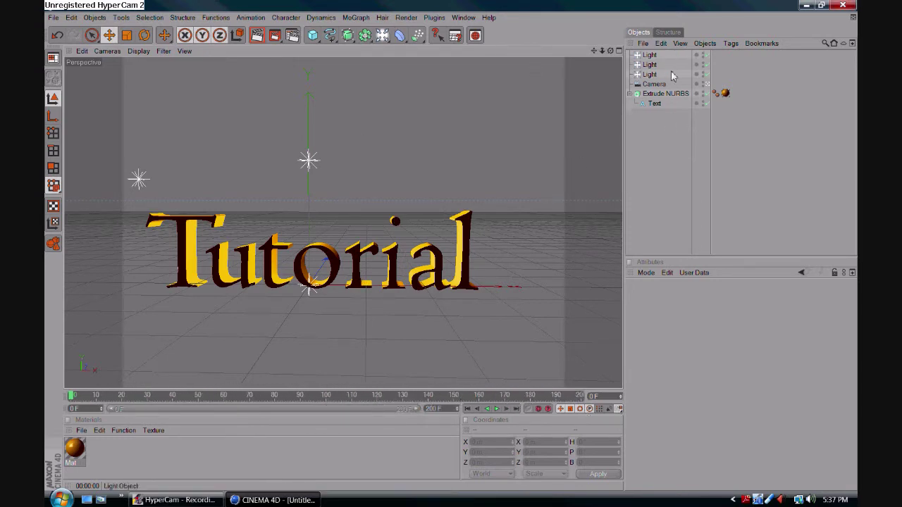
Step: Select the camera and keyframe a wide front view of the text at frame 0, placing it at about X -7, Y 282, Z -1033 m
{"action": "left_click", "coordinate": [655, 85]}
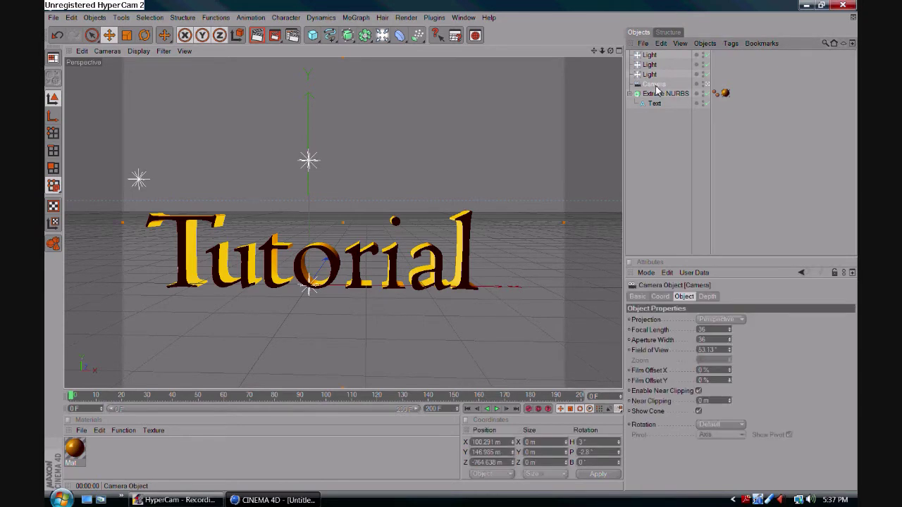
{"action": "mouse_move", "coordinate": [611, 51]}
{"action": "left_mouse_down"}
{"action": "mouse_move", "coordinate": [499, 71]}
{"action": "mouse_move", "coordinate": [610, 51]}
{"action": "left_mouse_up"}
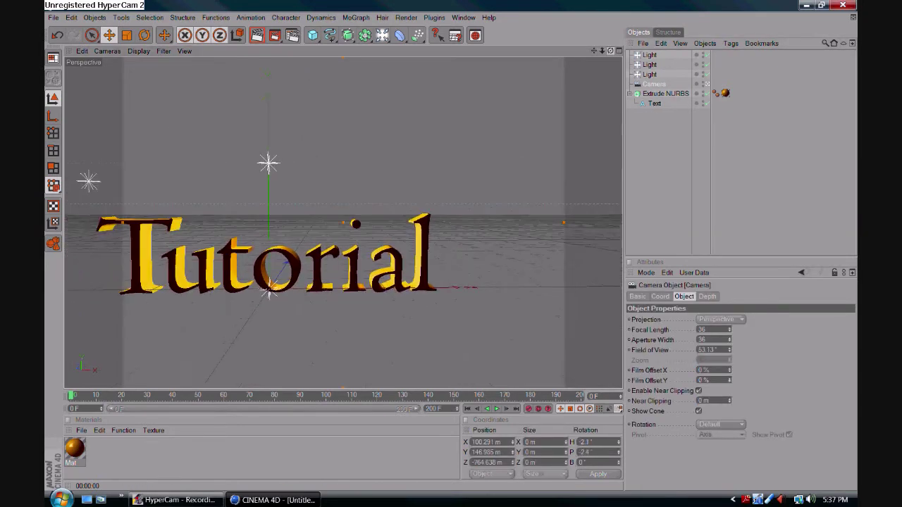
{"action": "scroll", "coordinate": [526, 142], "scroll_direction": "down", "scroll_amount": 3}
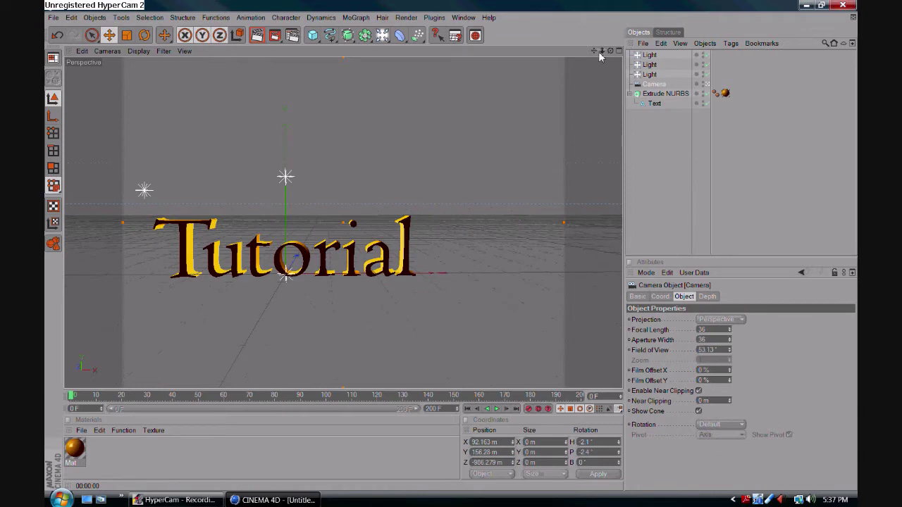
{"action": "left_click_drag", "start_coordinate": [593, 53], "coordinate": [619, 27]}
{"action": "scroll", "coordinate": [511, 201], "scroll_direction": "down", "scroll_amount": 2}
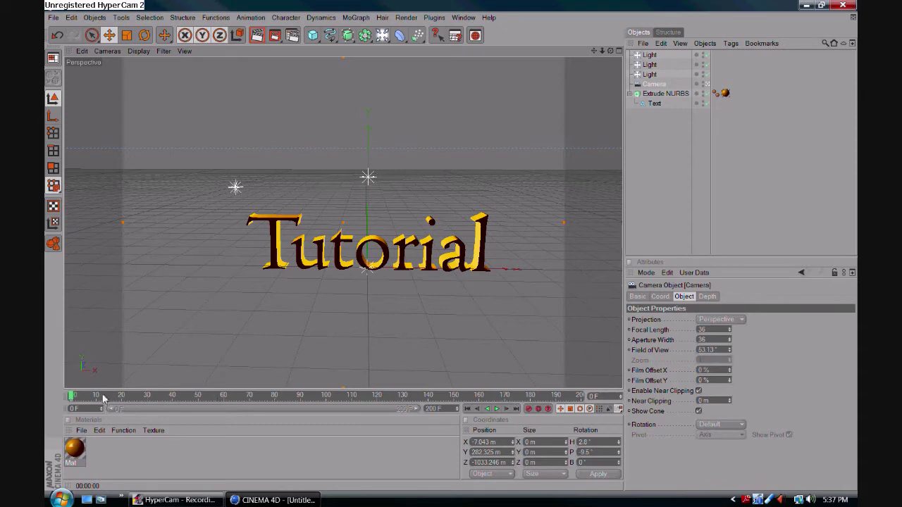
Step: Keyframe the camera flown forward past the text to about Z 44 m at frame 20 and pulled back to about Z -1339 m at frame 50
{"action": "left_click_drag", "start_coordinate": [71, 399], "coordinate": [124, 399]}
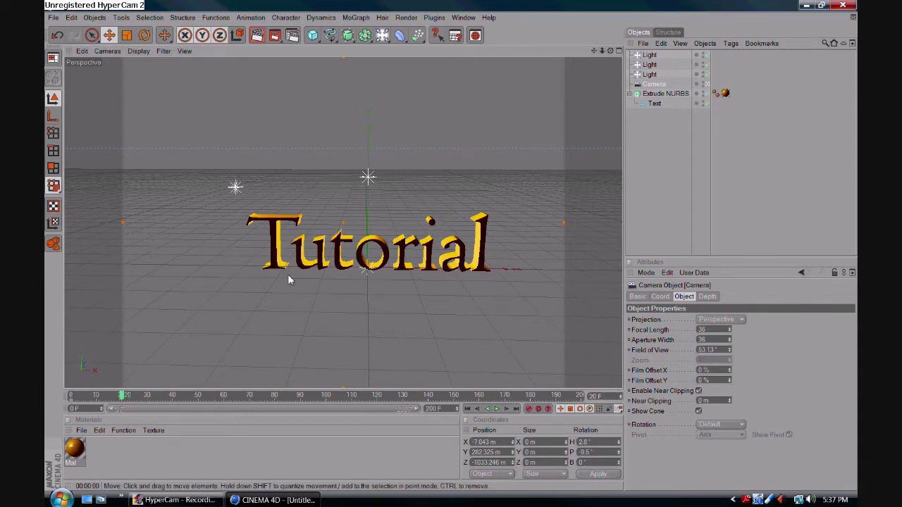
{"action": "scroll", "coordinate": [319, 283], "scroll_direction": "up", "scroll_amount": 5}
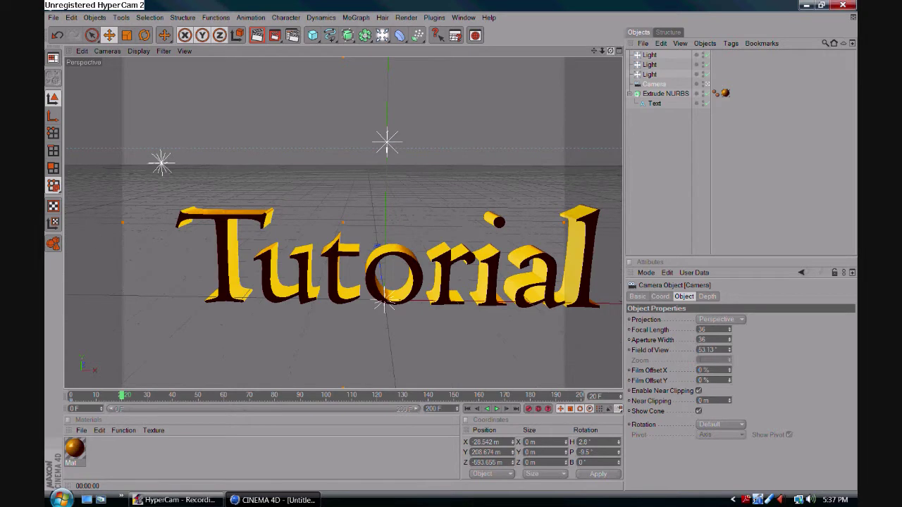
{"action": "left_click_drag", "start_coordinate": [610, 50], "coordinate": [612, 53]}
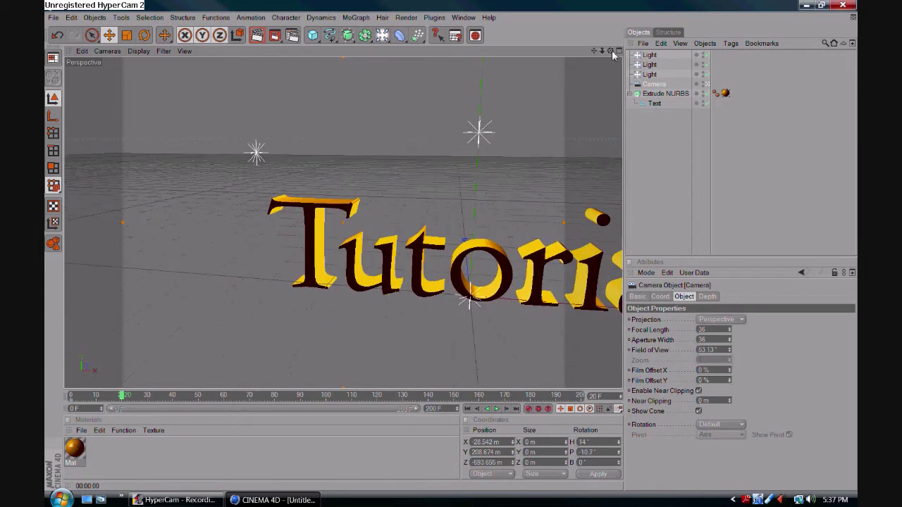
{"action": "scroll", "coordinate": [392, 274], "scroll_direction": "up", "scroll_amount": 7}
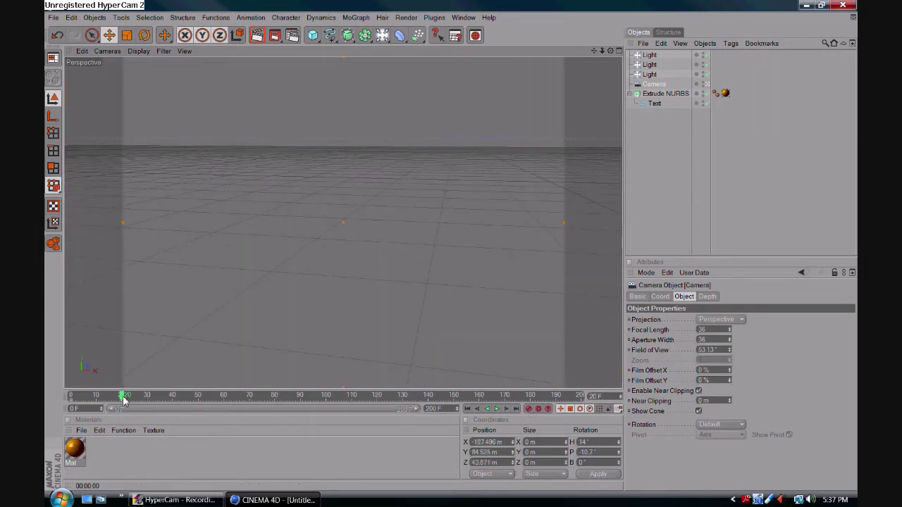
{"action": "left_click_drag", "start_coordinate": [124, 399], "coordinate": [196, 399]}
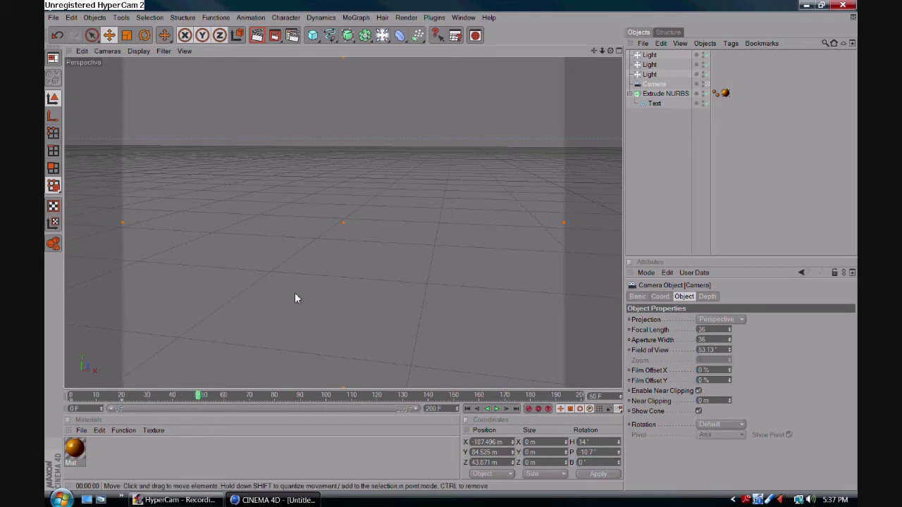
{"action": "scroll", "coordinate": [294, 293], "scroll_direction": "down", "scroll_amount": 10}
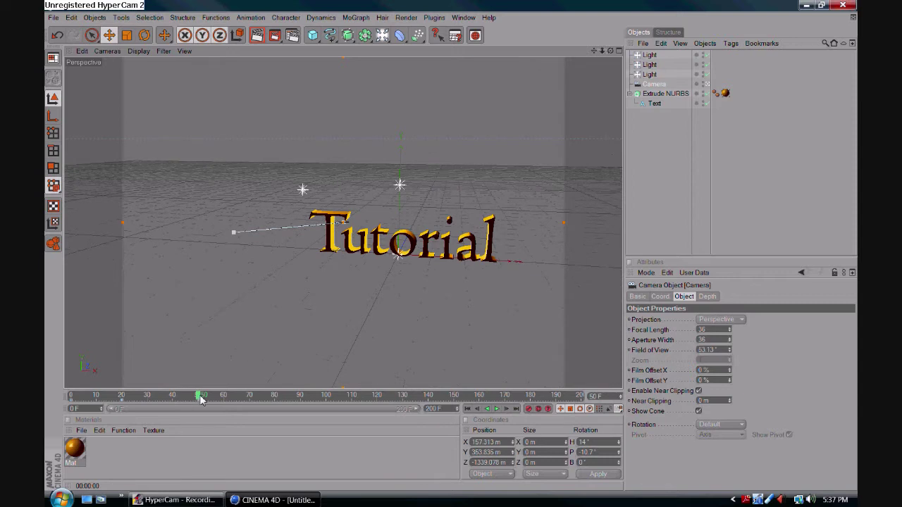
Step: At frame 70, keyframe the camera flown past the end of the text to about X 285, Y 95, Z 70 m
{"action": "left_click_drag", "start_coordinate": [201, 399], "coordinate": [255, 397]}
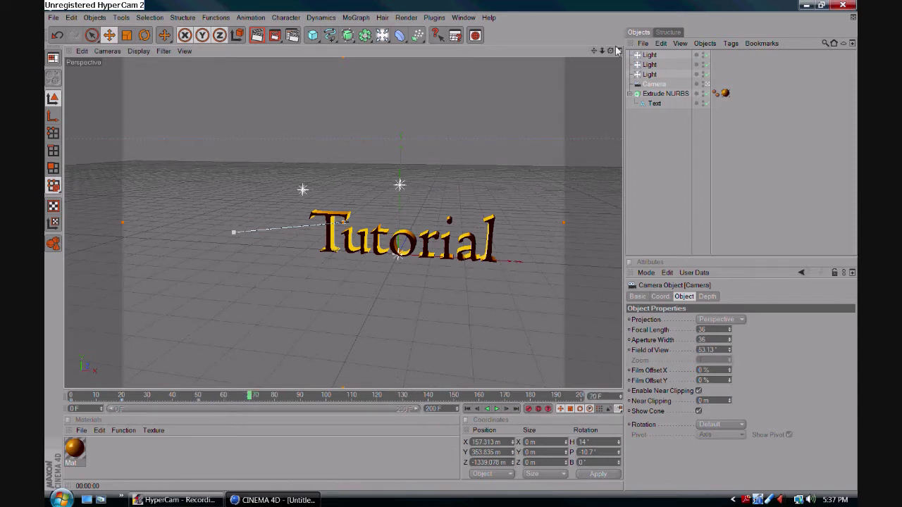
{"action": "left_click_drag", "start_coordinate": [610, 51], "coordinate": [665, 50]}
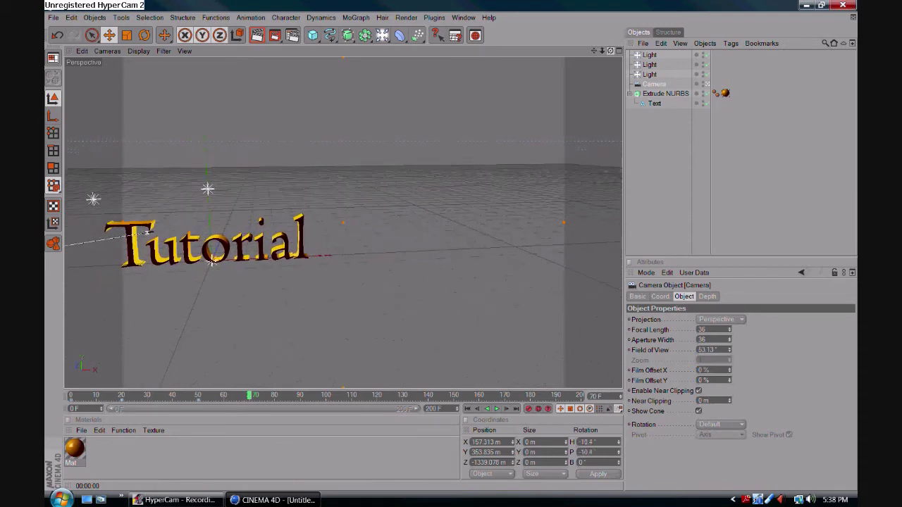
{"action": "scroll", "coordinate": [516, 206], "scroll_direction": "up", "scroll_amount": 3}
{"action": "left_click_drag", "start_coordinate": [610, 51], "coordinate": [593, 52]}
{"action": "scroll", "coordinate": [403, 231], "scroll_direction": "up", "scroll_amount": 8}
{"action": "left_click_drag", "start_coordinate": [438, 214], "coordinate": [439, 266]}
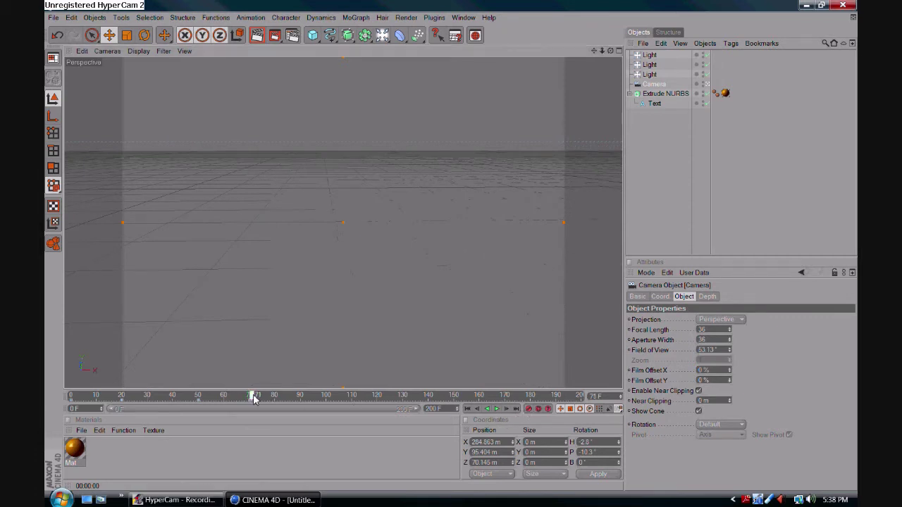
Step: Keyframe raised camera views of the whole text at frame 110, about X 237, Z -753 m, and frame 130, about X 11, Z -740 m
{"action": "left_click_drag", "start_coordinate": [252, 397], "coordinate": [350, 399]}
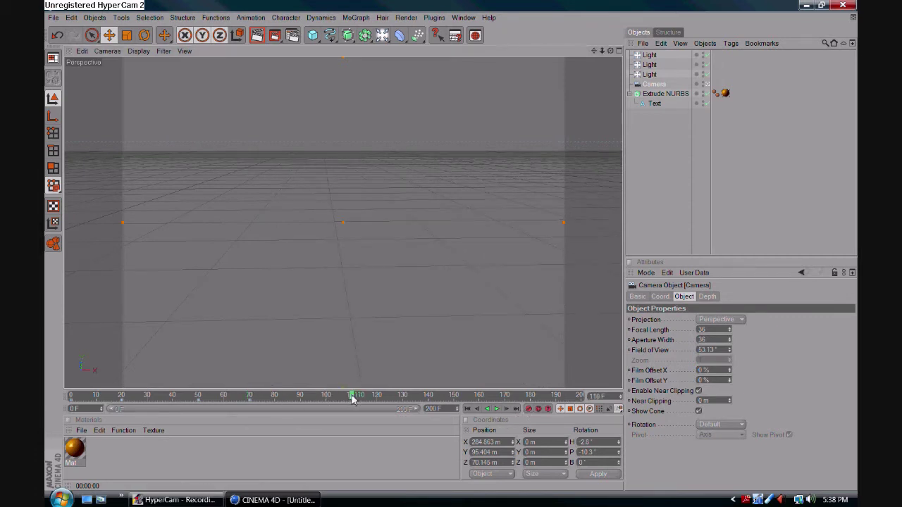
{"action": "scroll", "coordinate": [342, 264], "scroll_direction": "down", "scroll_amount": 8}
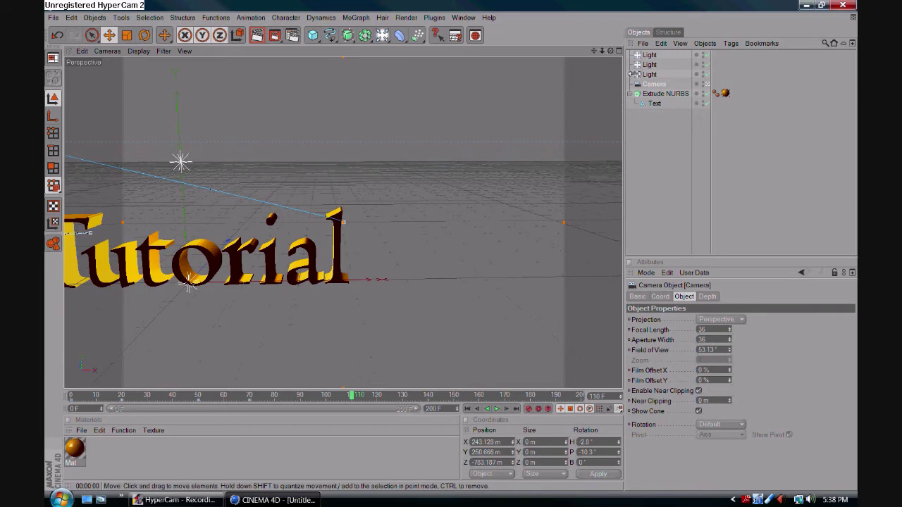
{"action": "left_click_drag", "start_coordinate": [594, 50], "coordinate": [609, 62]}
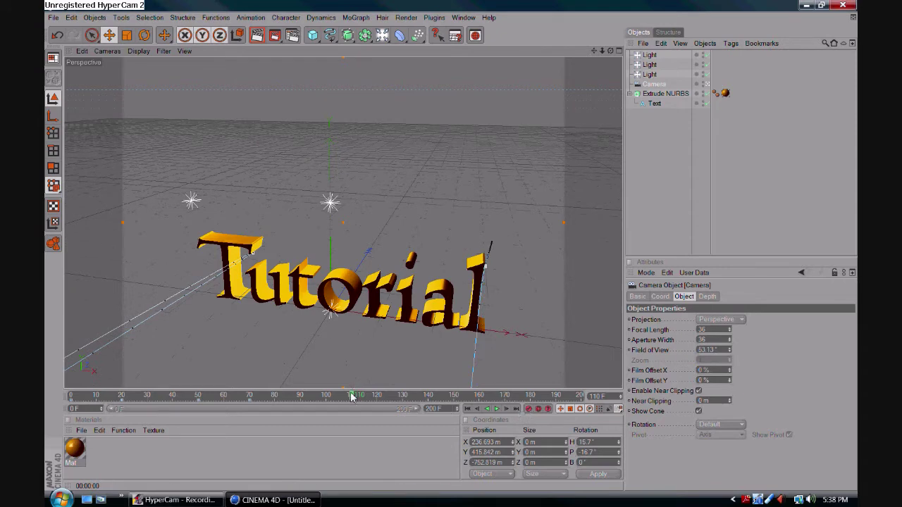
{"action": "left_click_drag", "start_coordinate": [354, 397], "coordinate": [403, 397]}
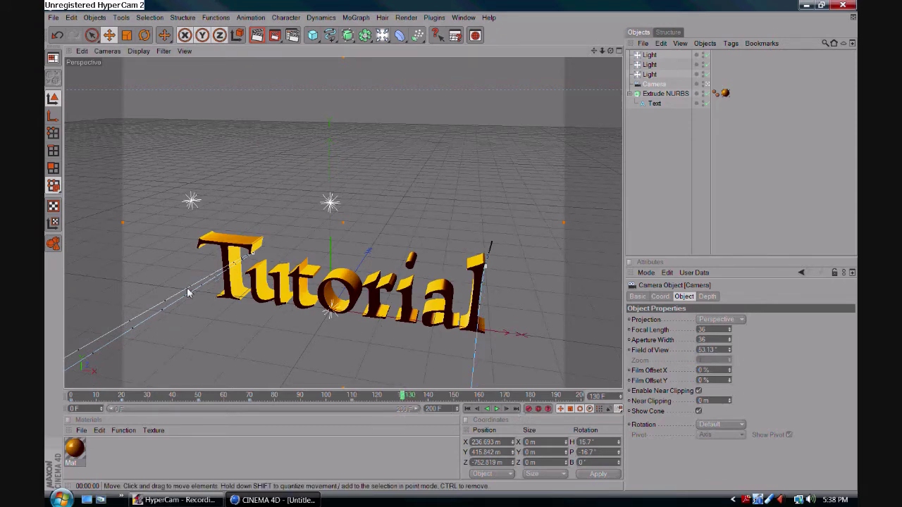
{"action": "mouse_move", "coordinate": [611, 52]}
{"action": "left_mouse_down"}
{"action": "mouse_move", "coordinate": [586, 54]}
{"action": "mouse_move", "coordinate": [611, 53]}
{"action": "left_mouse_up"}
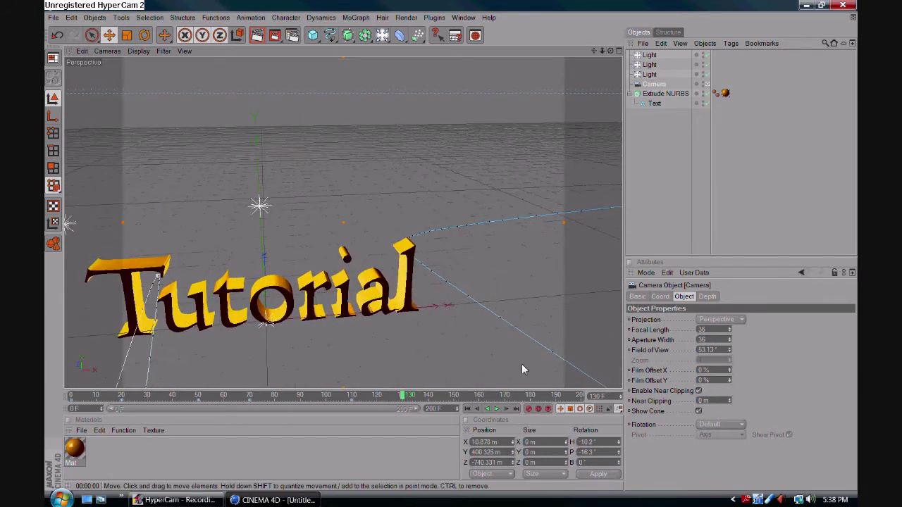
Step: At frame 160, keyframe the camera pulled far back to about Y 1564, Z -4056 m with a heading of about -3.5°
{"action": "left_click_drag", "start_coordinate": [405, 396], "coordinate": [478, 399]}
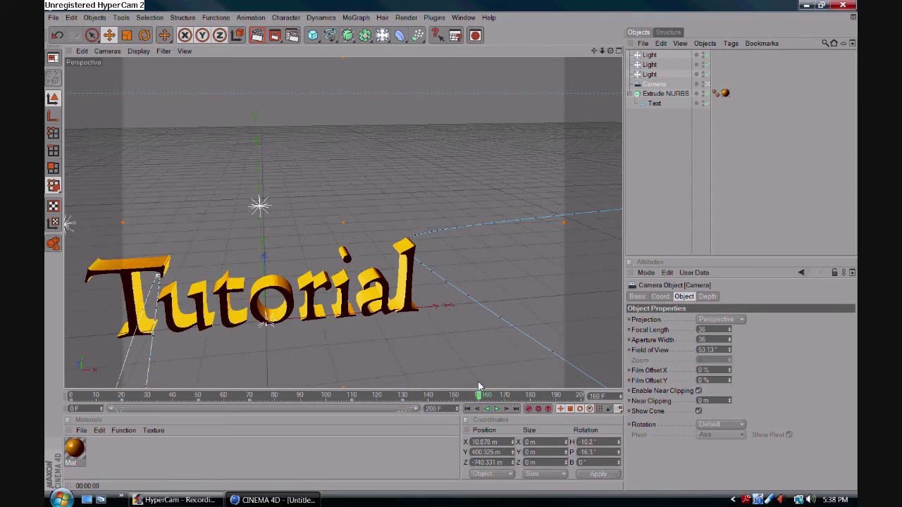
{"action": "left_click_drag", "start_coordinate": [613, 53], "coordinate": [613, 54]}
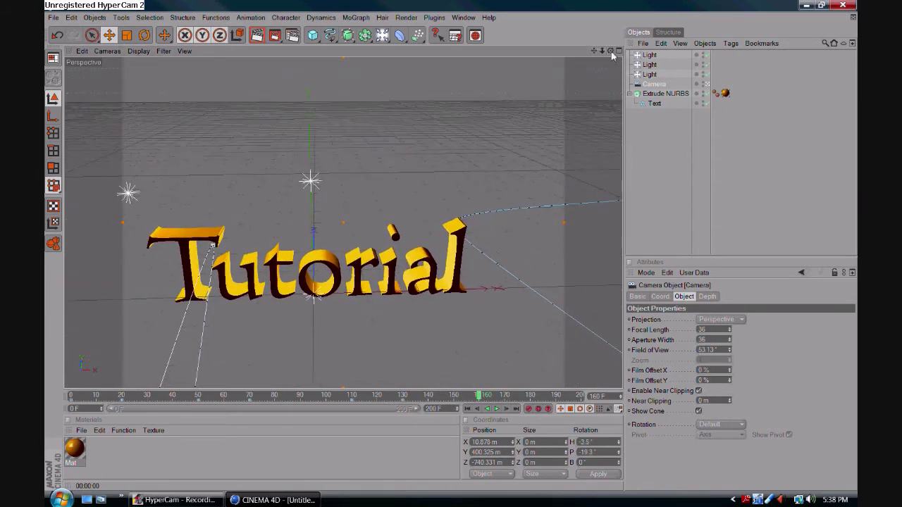
{"action": "scroll", "coordinate": [369, 254], "scroll_direction": "down", "scroll_amount": 10}
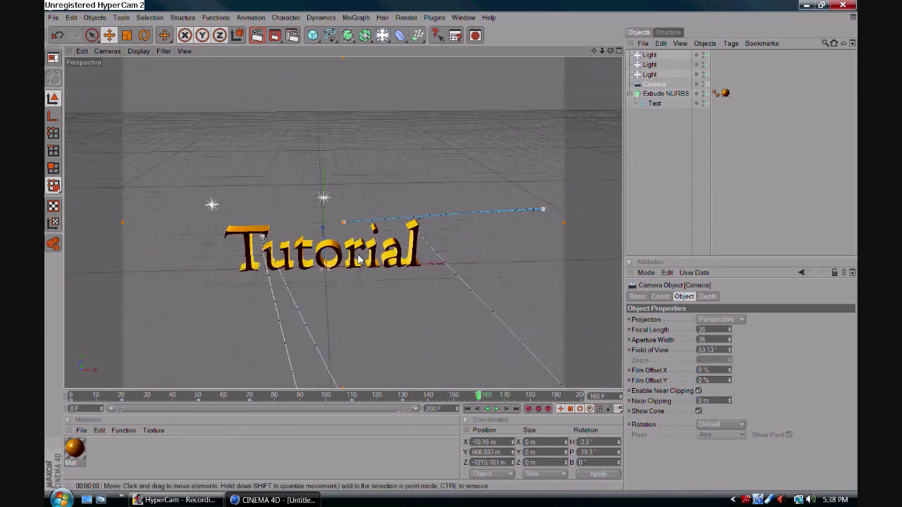
{"action": "left_click", "coordinate": [529, 410]}
Step: At frame 170, keyframe the camera centred on the text and flown forward through it to about Z 168 m
{"action": "left_click_drag", "start_coordinate": [480, 397], "coordinate": [505, 396]}
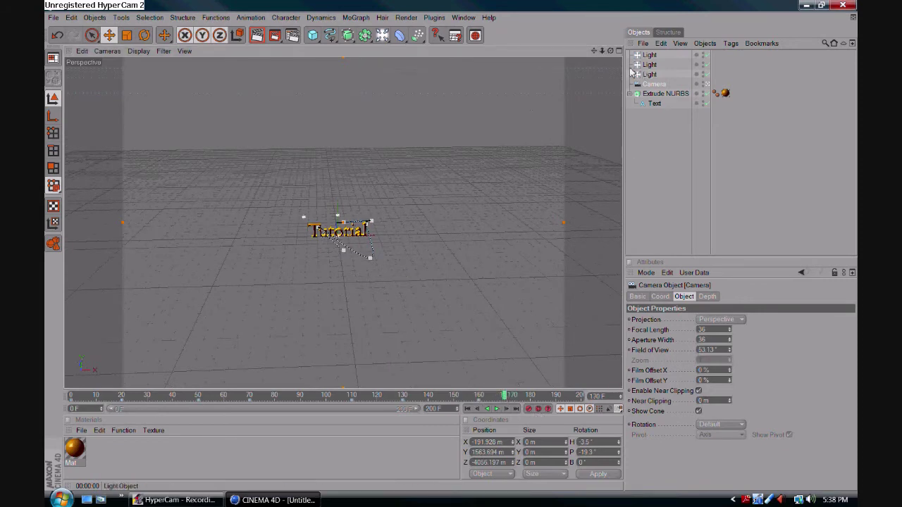
{"action": "left_click_drag", "start_coordinate": [611, 51], "coordinate": [611, 51]}
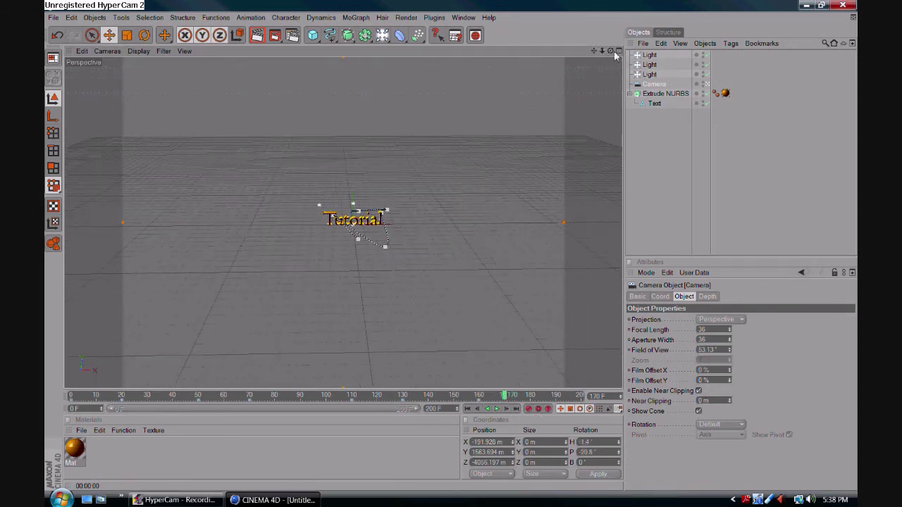
{"action": "left_click_drag", "start_coordinate": [614, 52], "coordinate": [338, 221]}
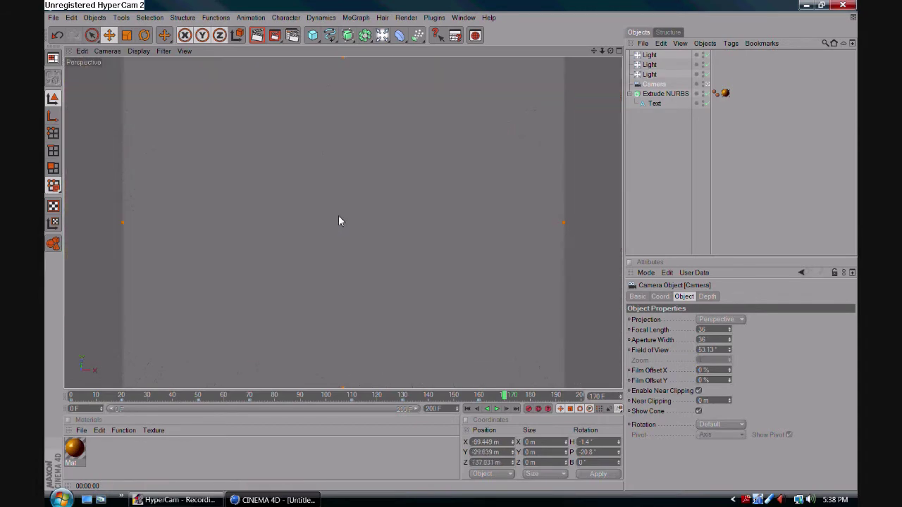
Step: Go to frame 200, return to the first frame and play back the camera animation
{"action": "left_click_drag", "start_coordinate": [504, 396], "coordinate": [556, 397]}
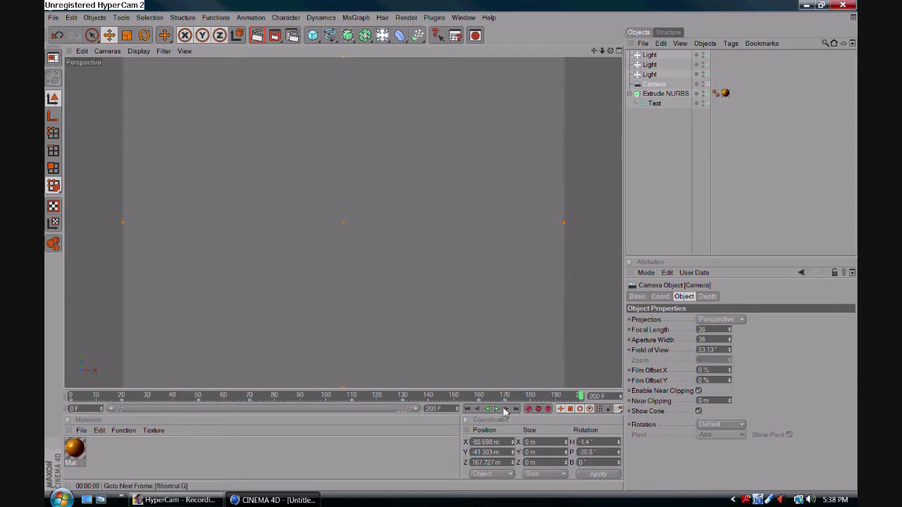
{"action": "left_click", "coordinate": [467, 410]}
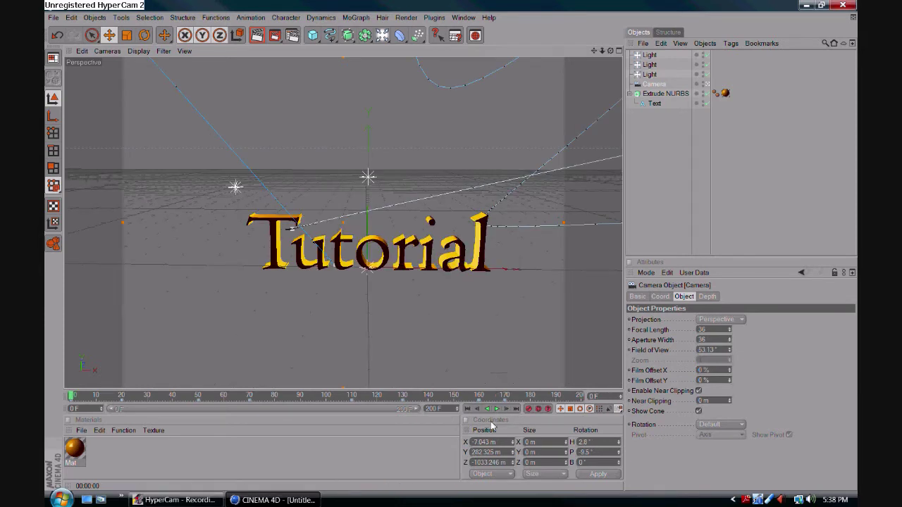
{"action": "left_click", "coordinate": [497, 409]}
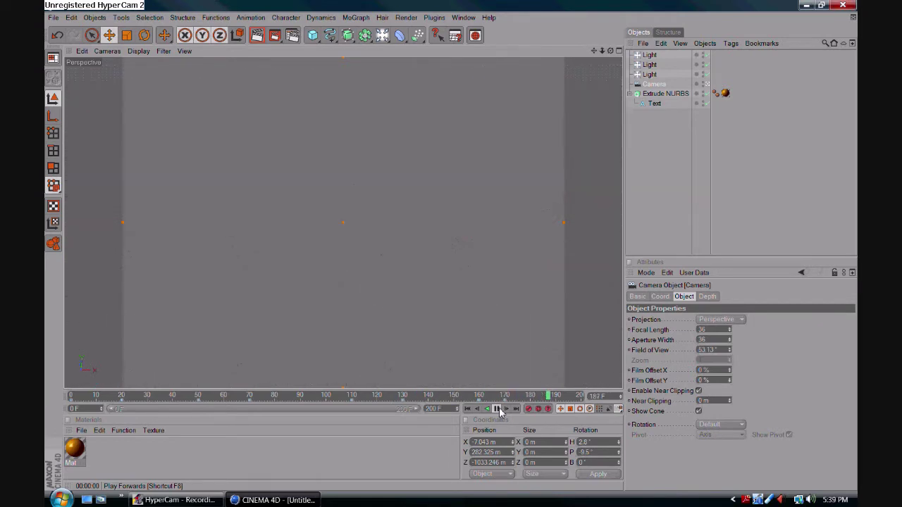
{"action": "left_click", "coordinate": [498, 409]}
Step: Shorten the animation to 170 frames, extend the visible timeline range to frame 170, and play back the result
{"action": "left_click", "coordinate": [557, 397]}
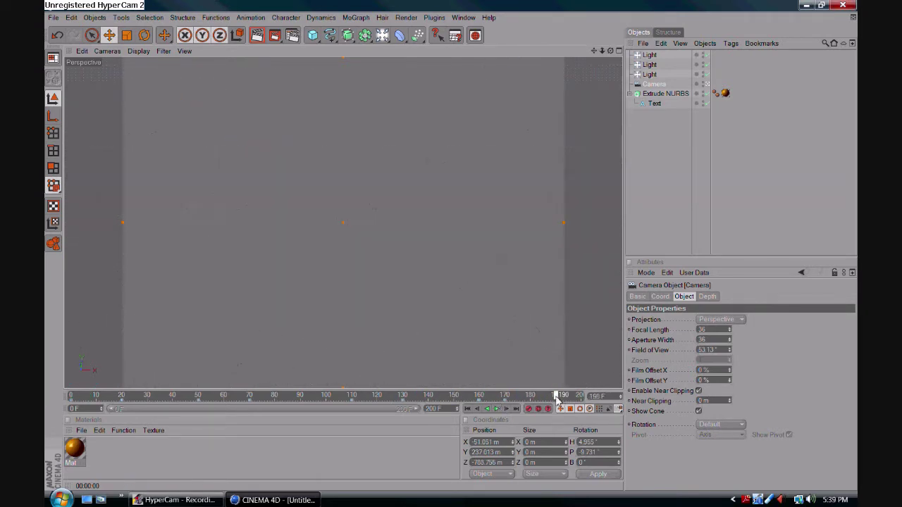
{"action": "left_click_drag", "start_coordinate": [557, 397], "coordinate": [505, 399]}
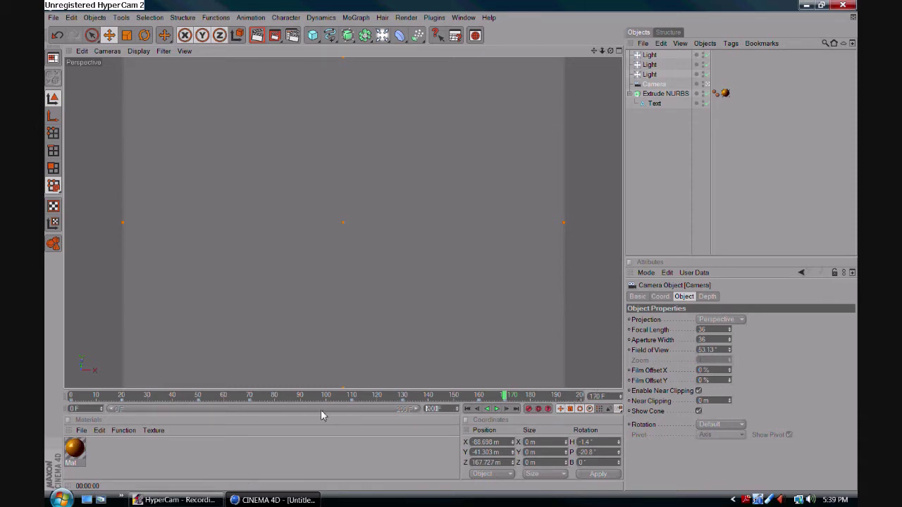
{"action": "type", "text": "17"}
{"action": "left_click", "coordinate": [333, 463]}
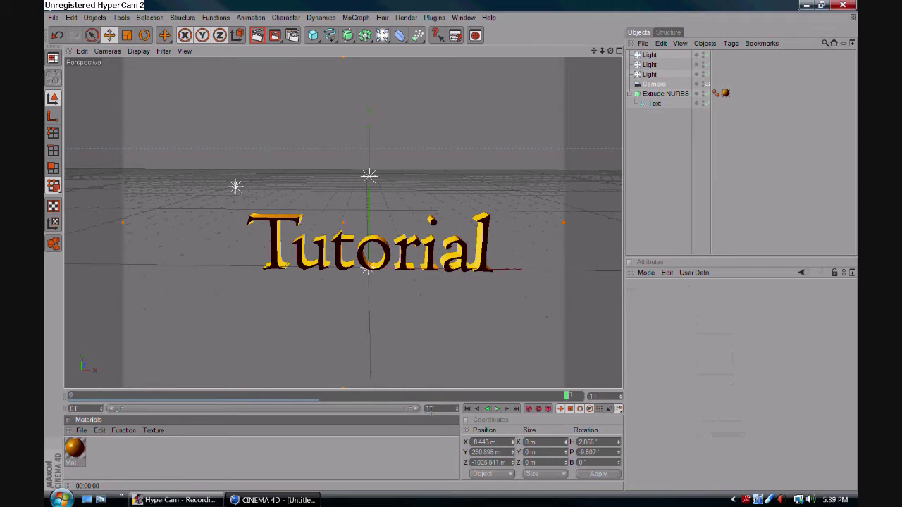
{"action": "left_click", "coordinate": [325, 413]}
{"action": "left_click_drag", "start_coordinate": [117, 412], "coordinate": [420, 411]}
{"action": "key", "text": "F8"}
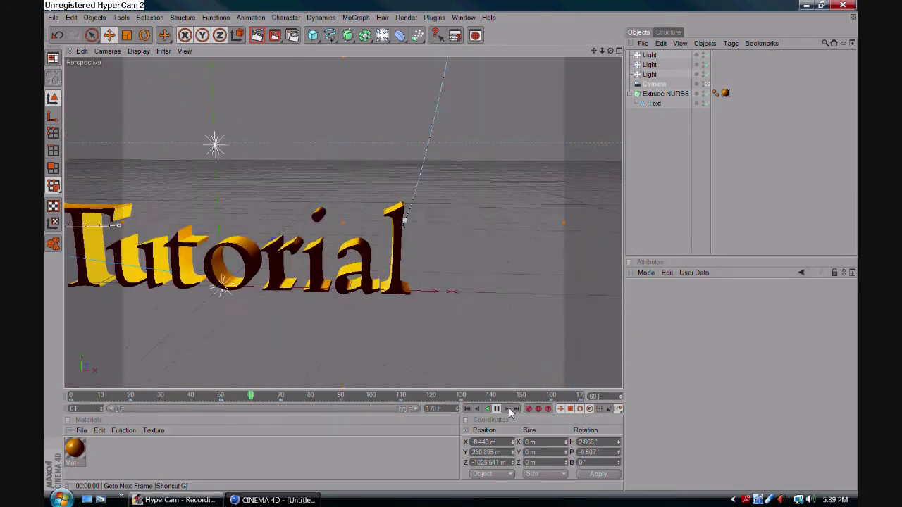
{"action": "left_click", "coordinate": [497, 410]}
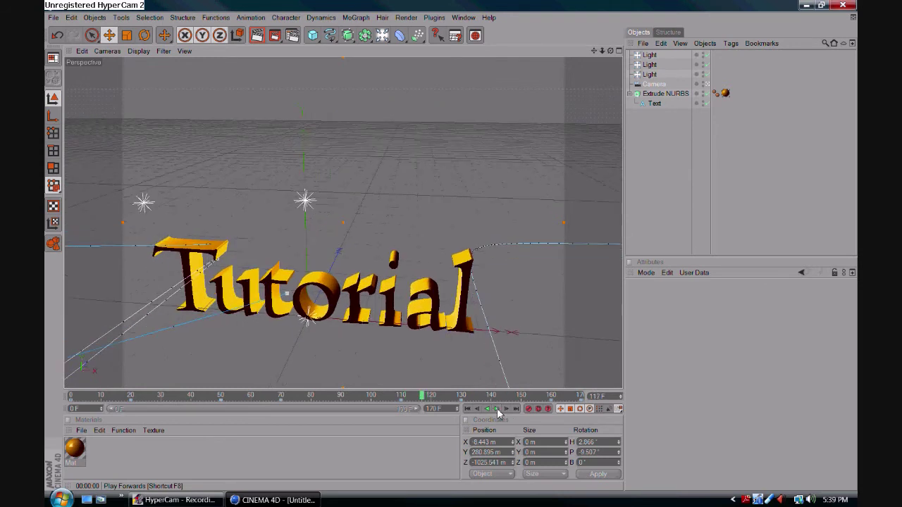
Step: Set the render output size to 1280 x 720 pixels with the HDTV (16:9) film aspect
{"action": "left_click", "coordinate": [291, 35]}
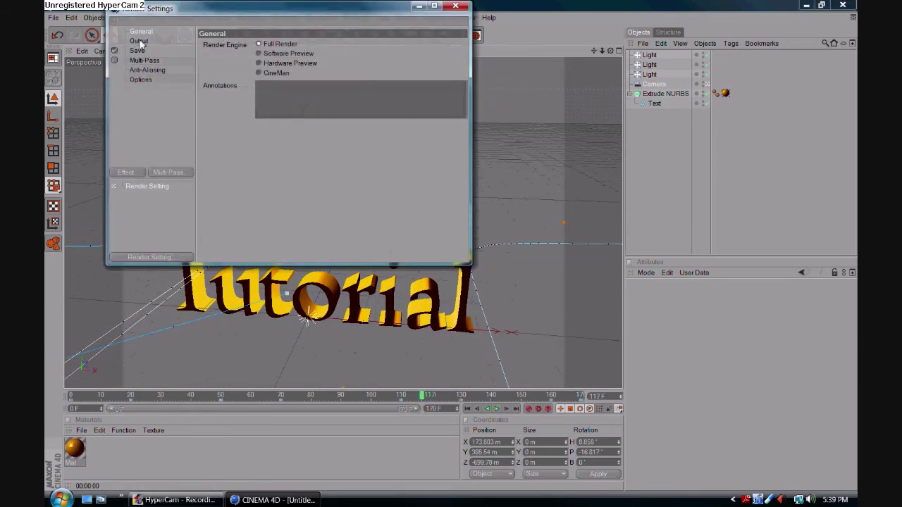
{"action": "left_click", "coordinate": [139, 41]}
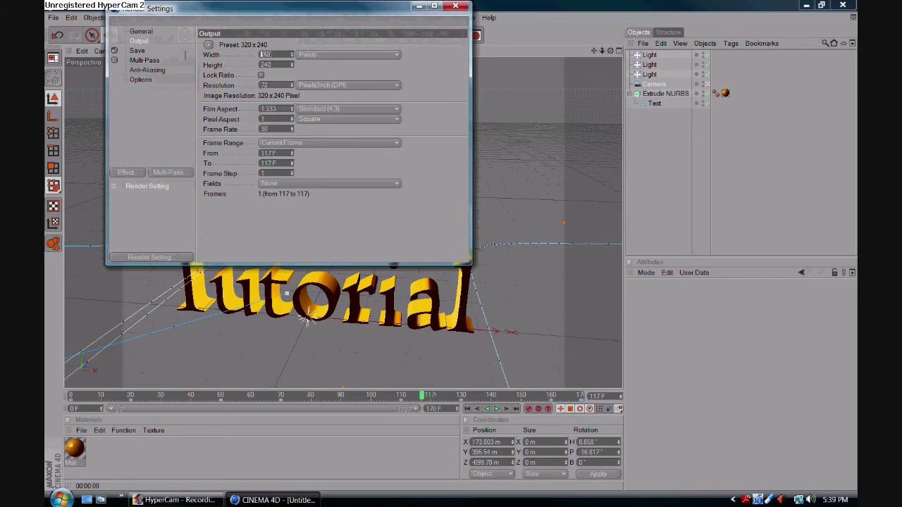
{"action": "type", "text": "128"}
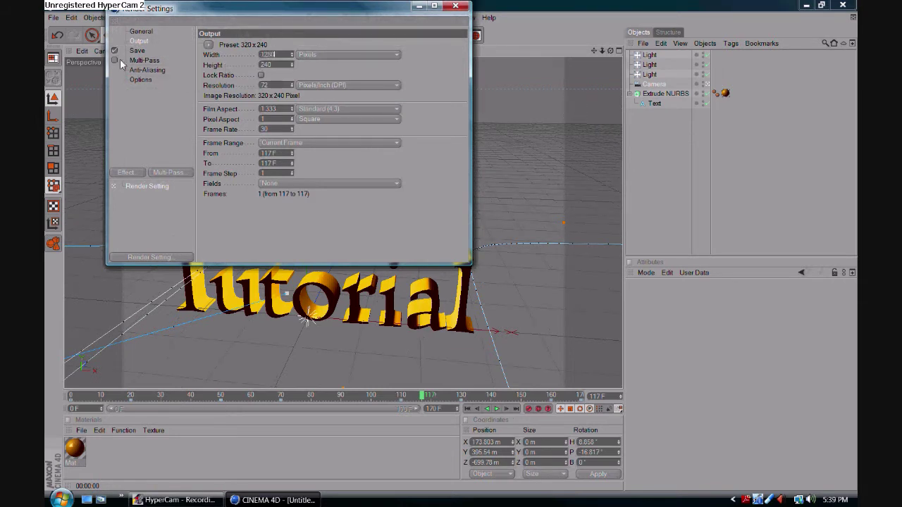
{"action": "key", "text": "Return"}
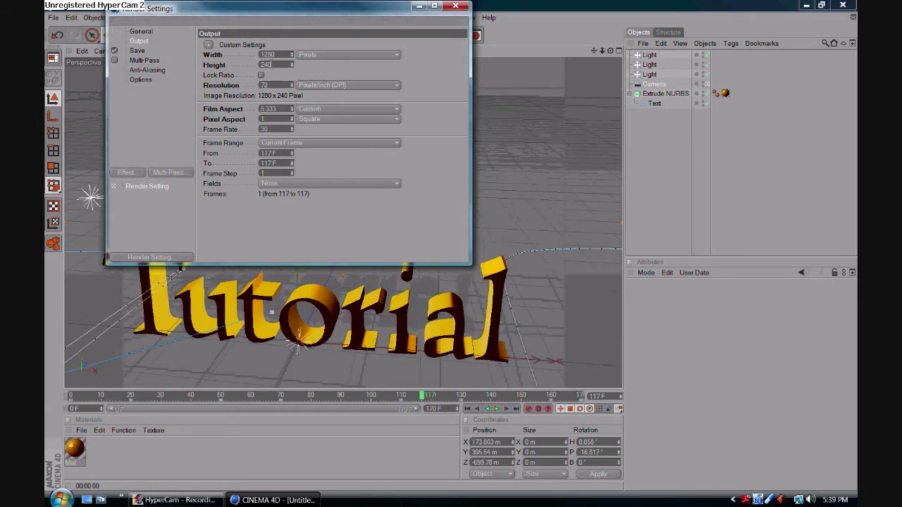
{"action": "left_click_drag", "start_coordinate": [278, 65], "coordinate": [47, 62]}
{"action": "type", "text": "720"}
{"action": "key", "text": "Return"}
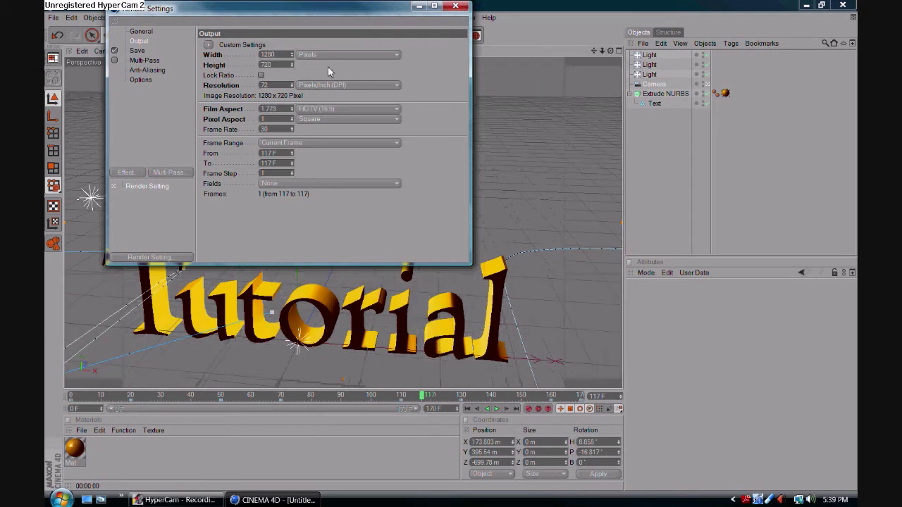
{"action": "left_click", "coordinate": [321, 109]}
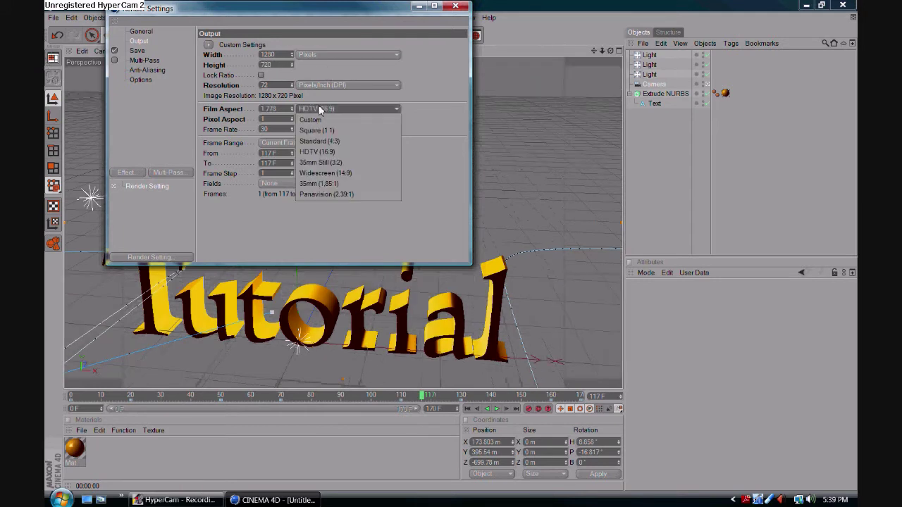
{"action": "left_click", "coordinate": [334, 153]}
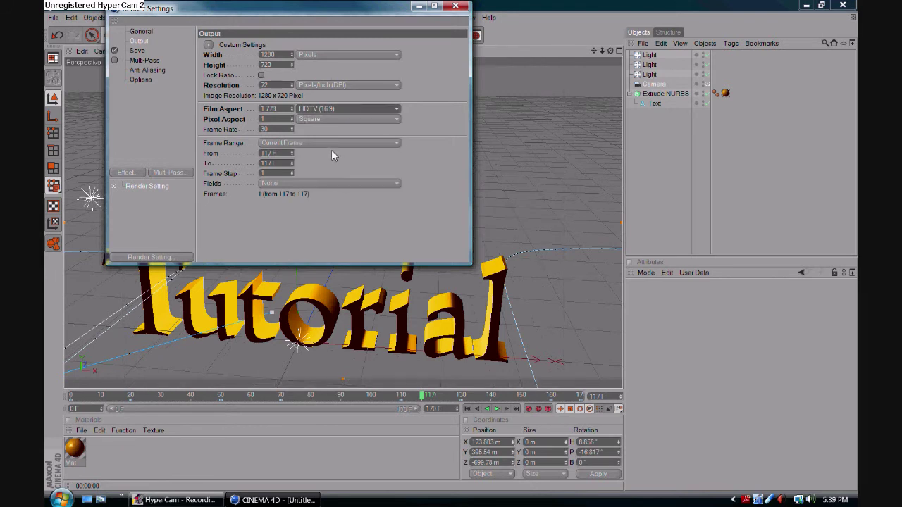
Step: Set the render's frame range to run from frame 1 to frame 170
{"action": "left_click", "coordinate": [271, 153]}
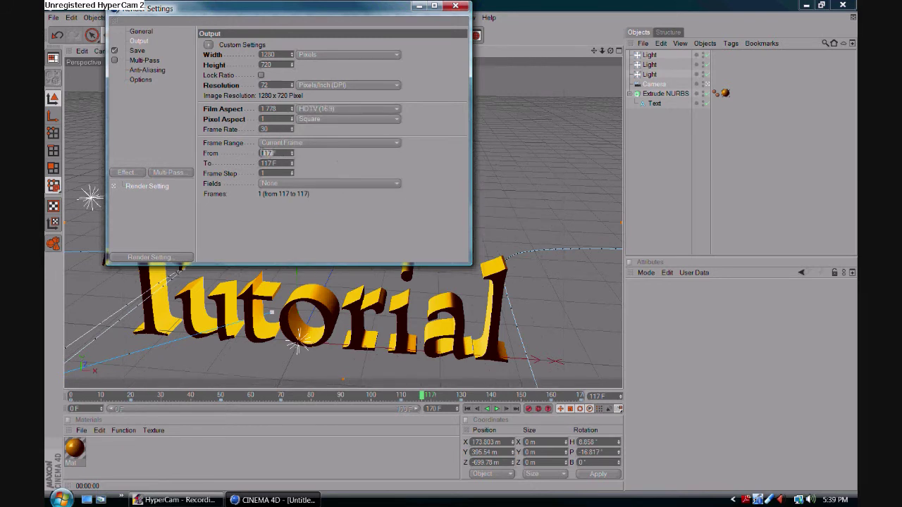
{"action": "type", "text": "1"}
{"action": "key", "text": "Return"}
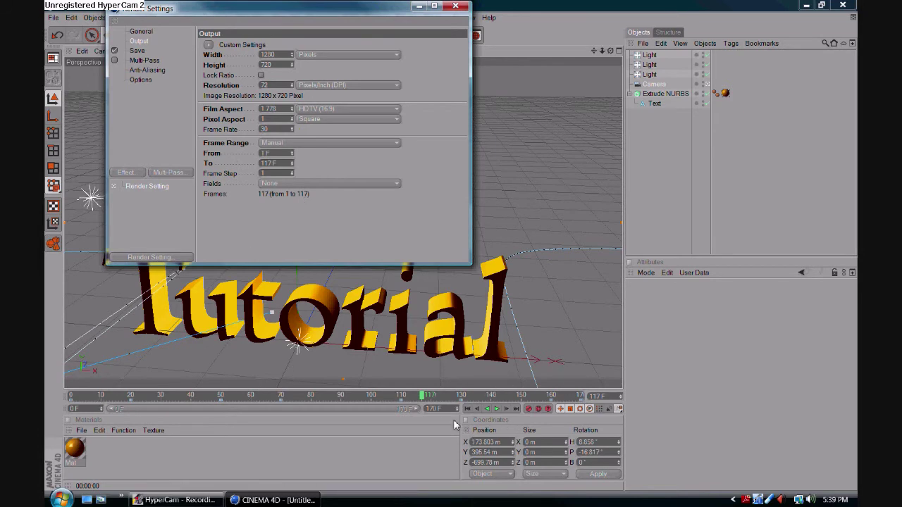
{"action": "left_click_drag", "start_coordinate": [424, 400], "coordinate": [578, 396]}
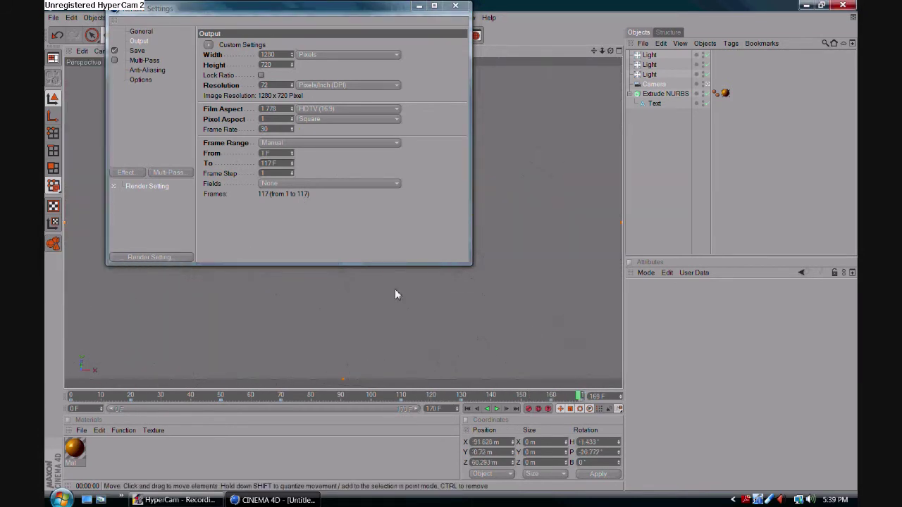
{"action": "double_click", "coordinate": [272, 163]}
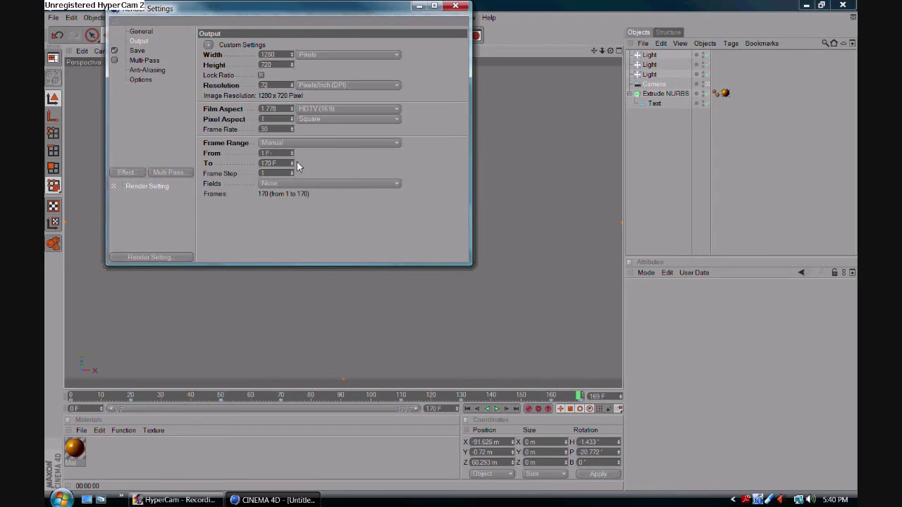
Step: Set the render's save format to AVI Movie, trying QuickTime Movie in between
{"action": "left_click", "coordinate": [136, 51]}
{"action": "left_click", "coordinate": [298, 83]}
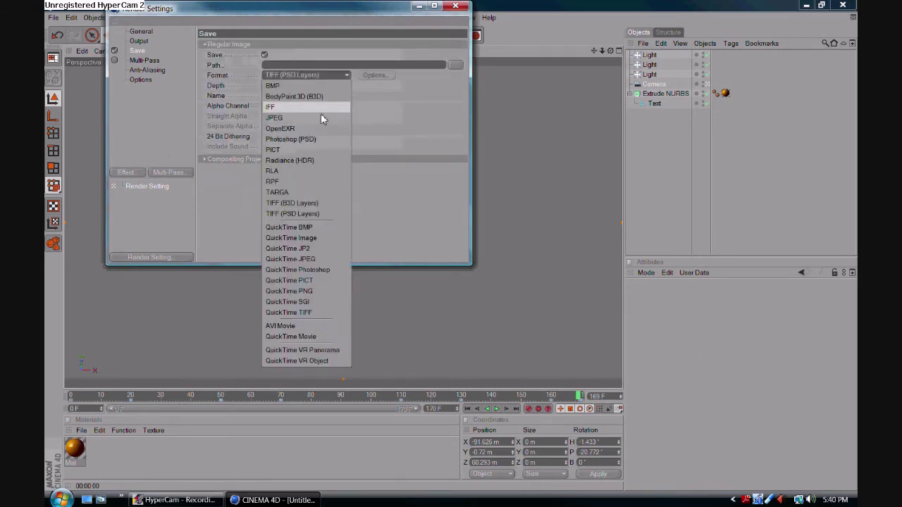
{"action": "left_click", "coordinate": [326, 324]}
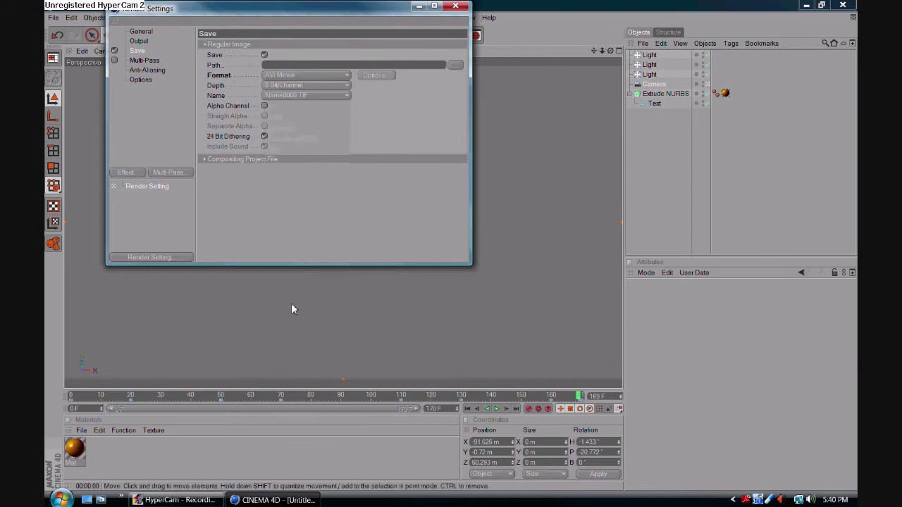
{"action": "left_click", "coordinate": [305, 77]}
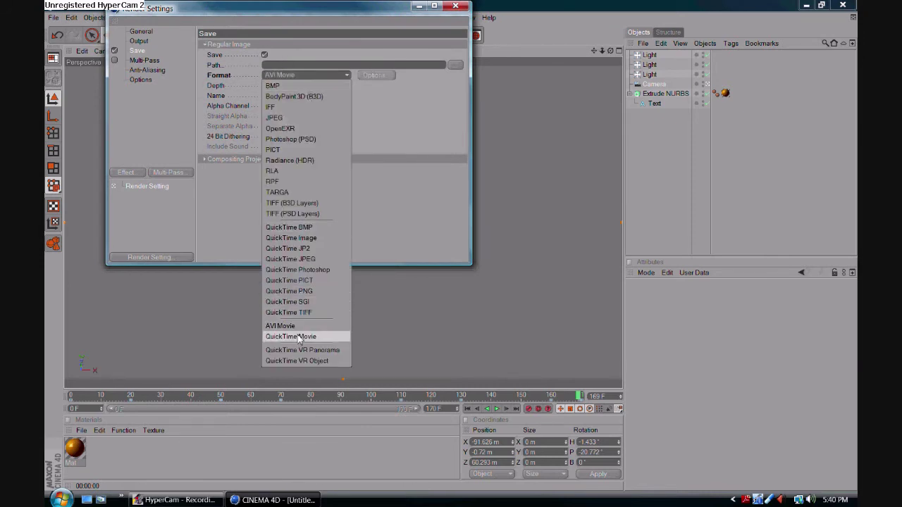
{"action": "left_click", "coordinate": [316, 339]}
{"action": "left_click", "coordinate": [292, 75]}
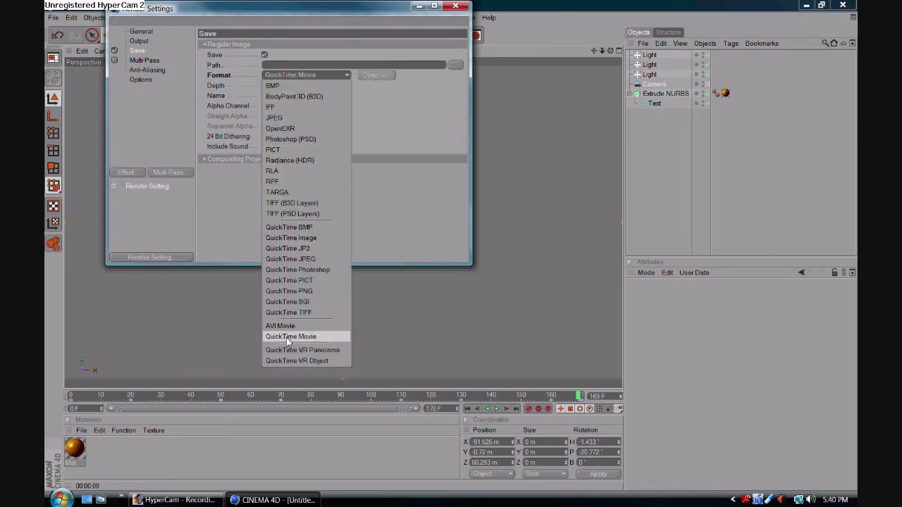
{"action": "left_click", "coordinate": [303, 326]}
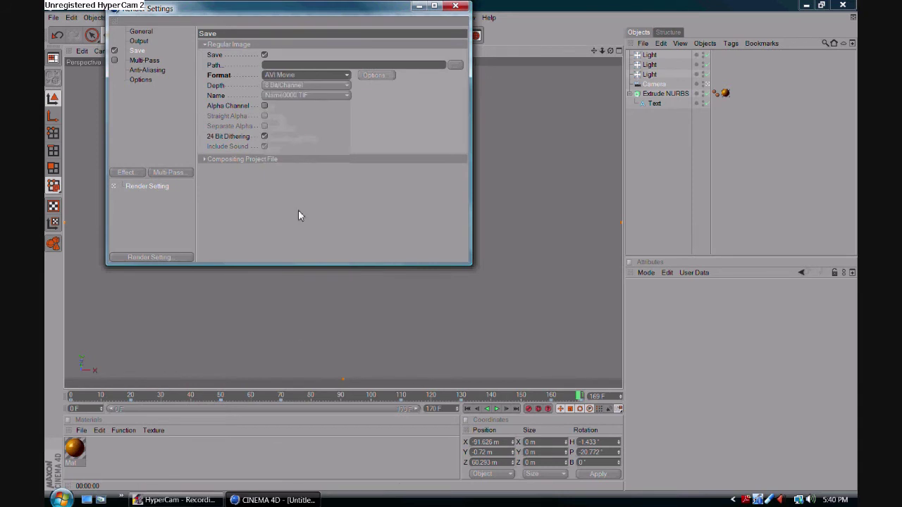
Step: Try the output file name tutorialintro/editing on the Desktop, and replace it with tutorialintroditing
{"action": "left_click", "coordinate": [455, 65]}
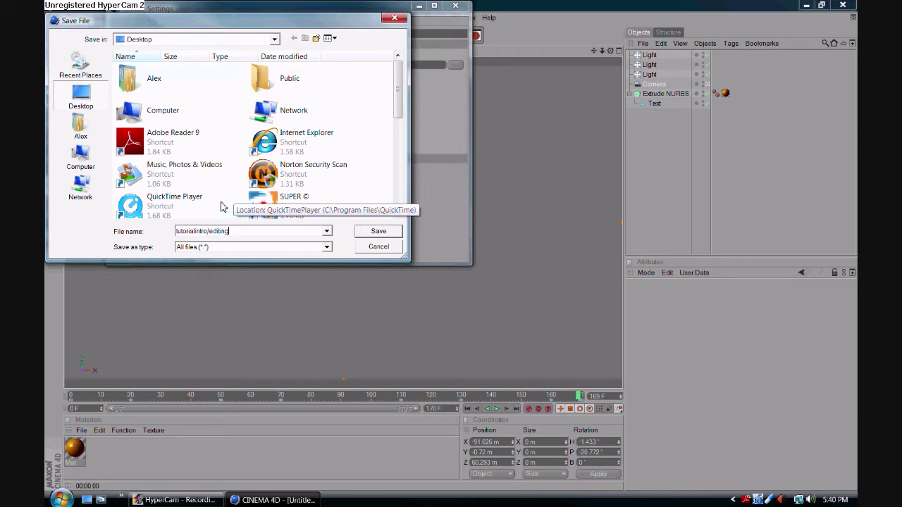
{"action": "left_click", "coordinate": [378, 231]}
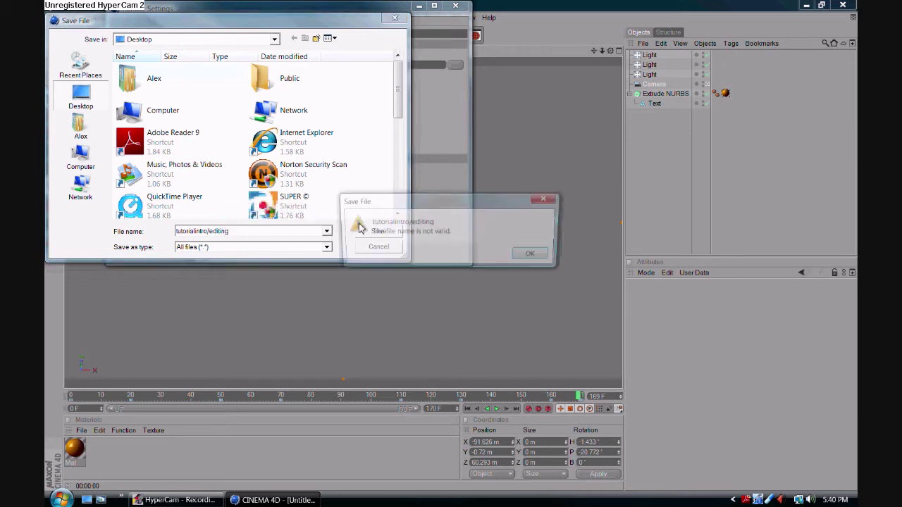
{"action": "left_click", "coordinate": [533, 255]}
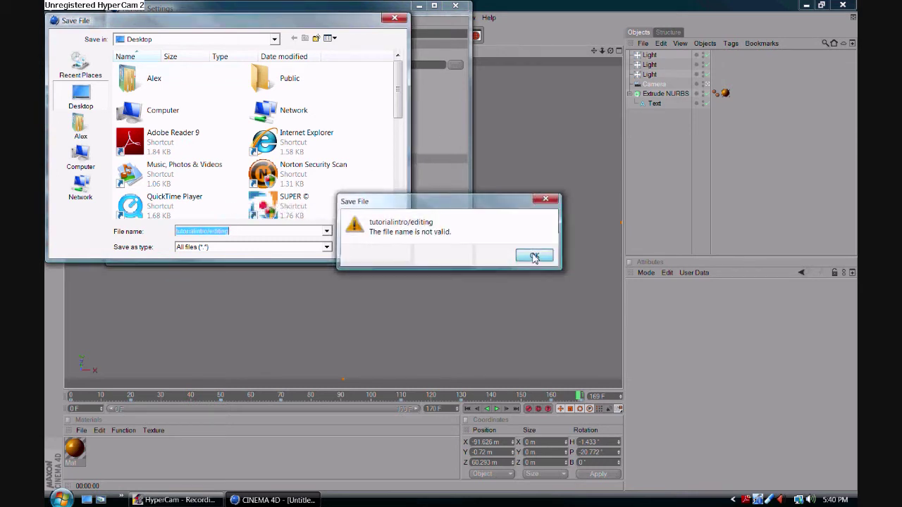
{"action": "left_click", "coordinate": [212, 231]}
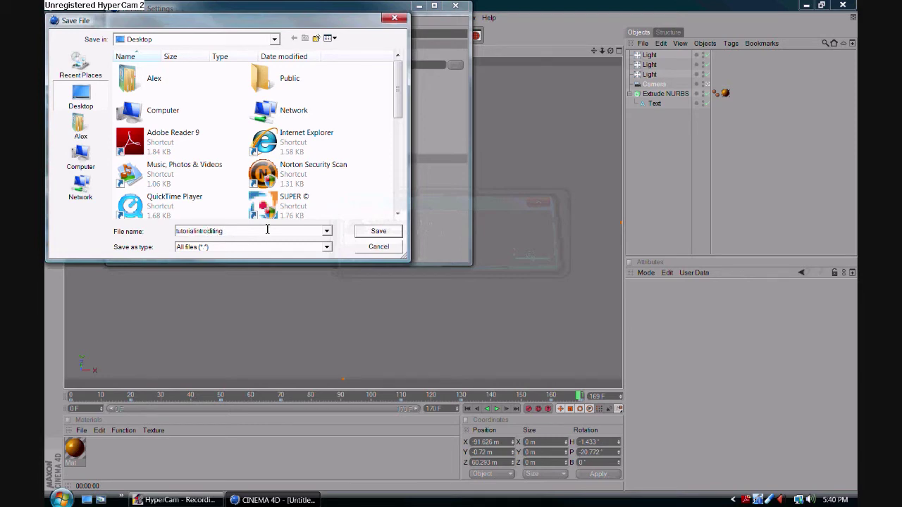
{"action": "left_click", "coordinate": [359, 233]}
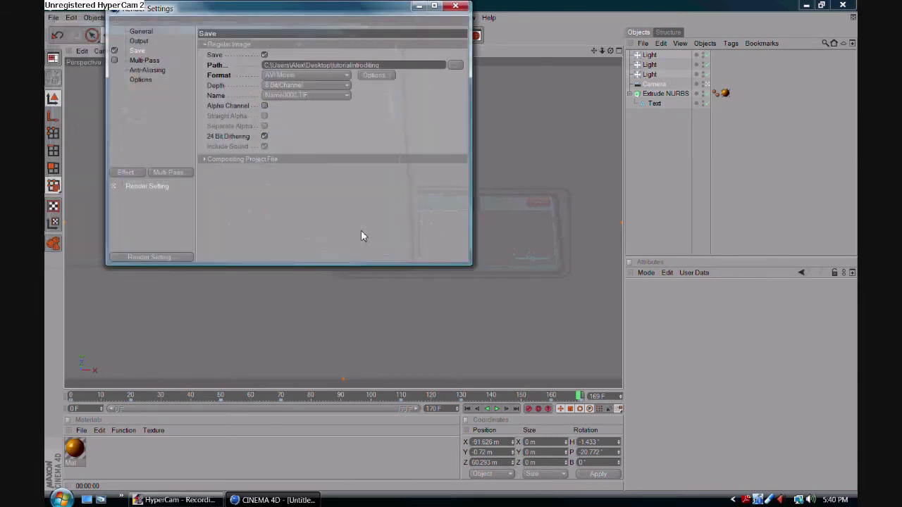
Step: Change the output file name to tutorialintro on the Desktop and close the render settings
{"action": "left_click", "coordinate": [456, 66]}
{"action": "left_click_drag", "start_coordinate": [245, 231], "coordinate": [205, 232]}
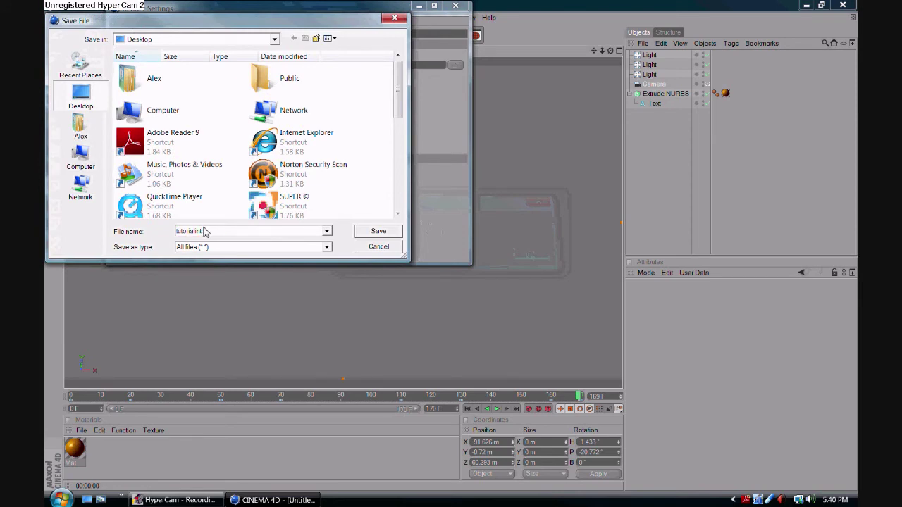
{"action": "left_click", "coordinate": [374, 234]}
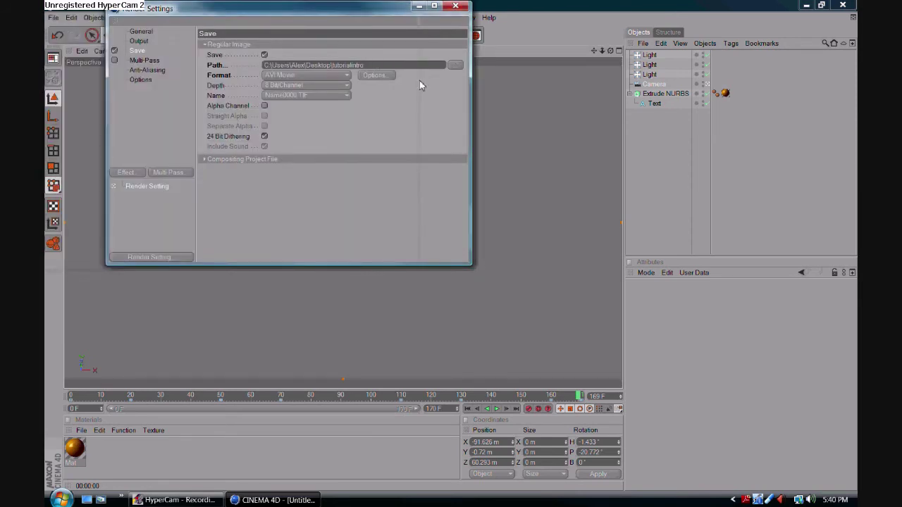
{"action": "left_click", "coordinate": [455, 66]}
{"action": "left_click", "coordinate": [379, 231]}
{"action": "left_click", "coordinate": [456, 5]}
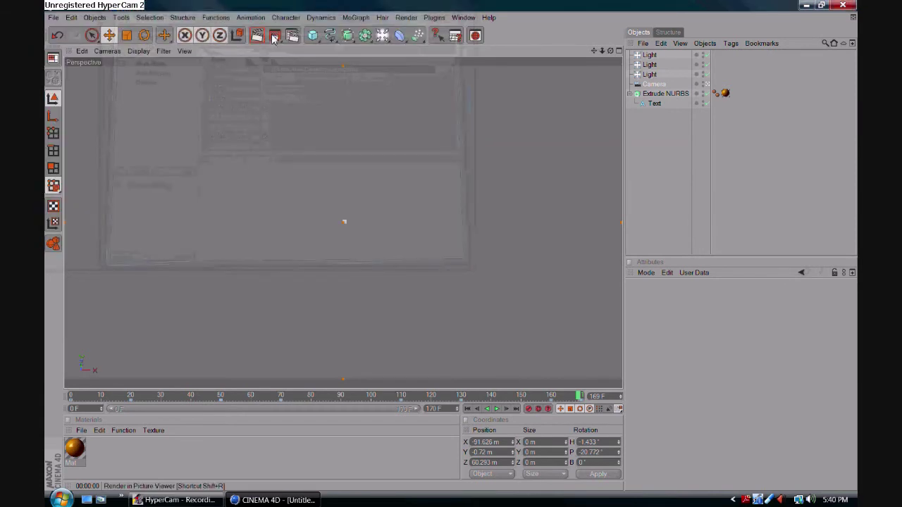
Step: Render the whole animation in the Picture Viewer and close the viewer when the render is done
{"action": "left_click", "coordinate": [274, 35]}
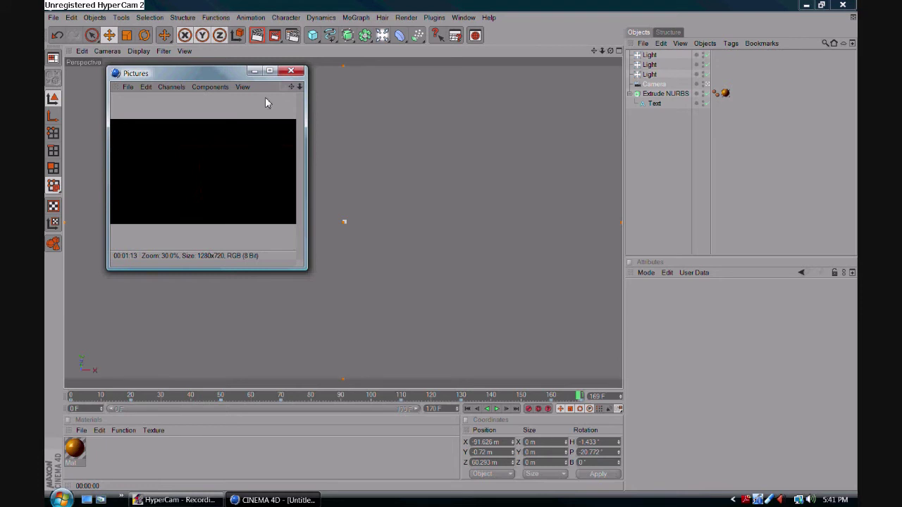
{"action": "left_click", "coordinate": [291, 70]}
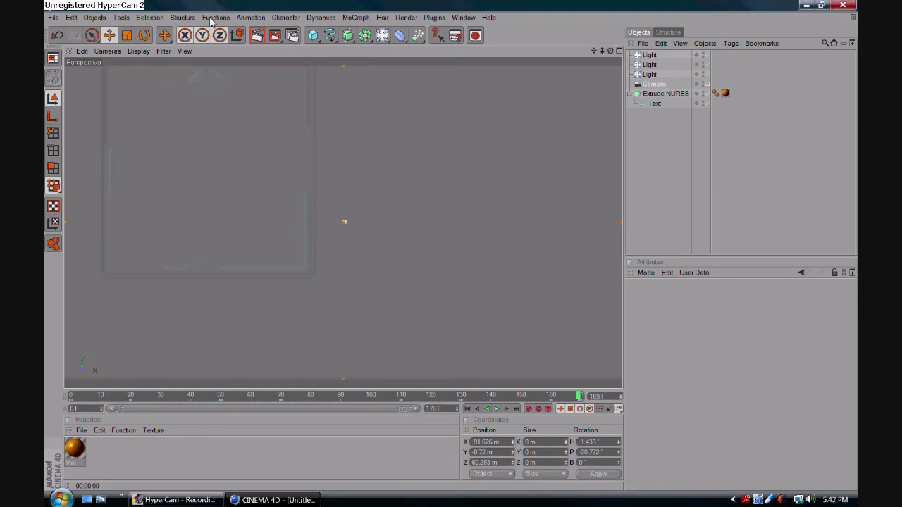
Step: Review the output path and file name in the render's save settings, keeping tutorialintro on the Desktop
{"action": "left_click", "coordinate": [293, 35]}
{"action": "left_click", "coordinate": [446, 65]}
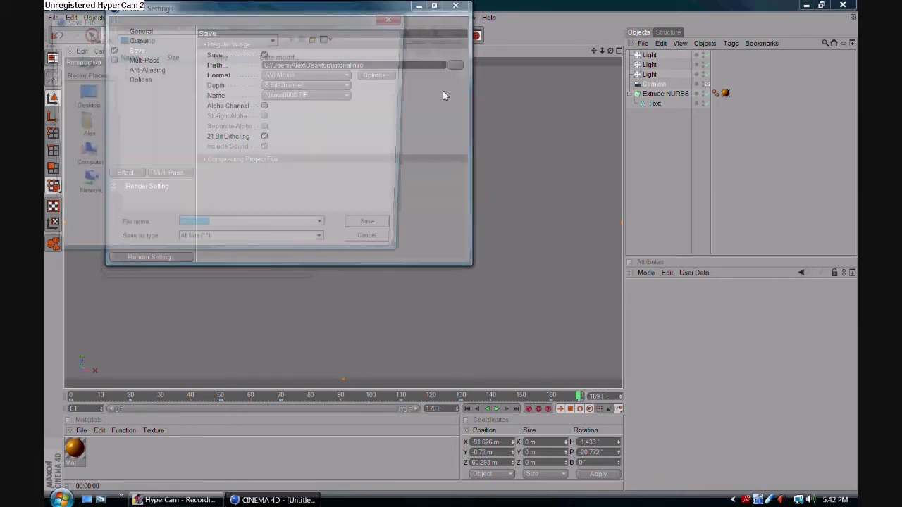
{"action": "left_click", "coordinate": [376, 232]}
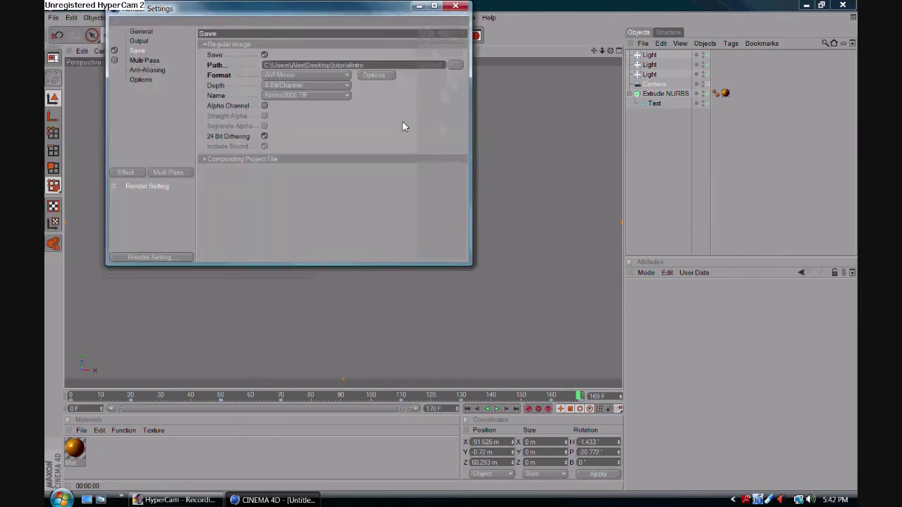
{"action": "left_click", "coordinate": [457, 65]}
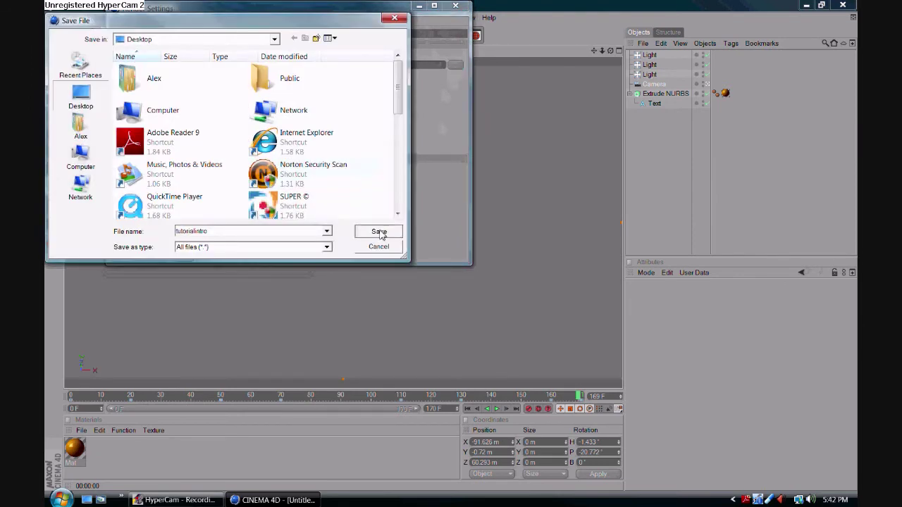
{"action": "left_click", "coordinate": [374, 232]}
{"action": "left_click", "coordinate": [452, 7]}
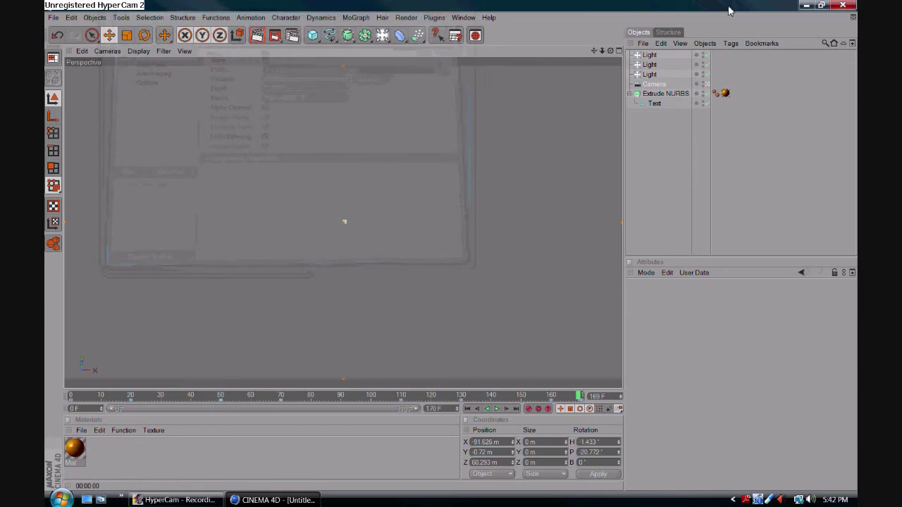
Step: Switch to the Windows desktop, move the rendered tutorialintro video to a clear spot and play it
{"action": "left_click", "coordinate": [807, 6]}
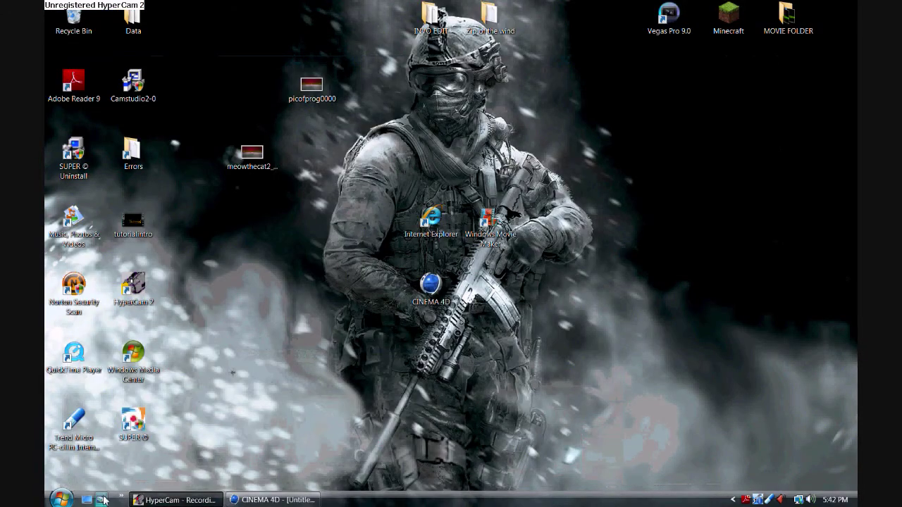
{"action": "left_click", "coordinate": [60, 499]}
{"action": "type", "text": "tut"}
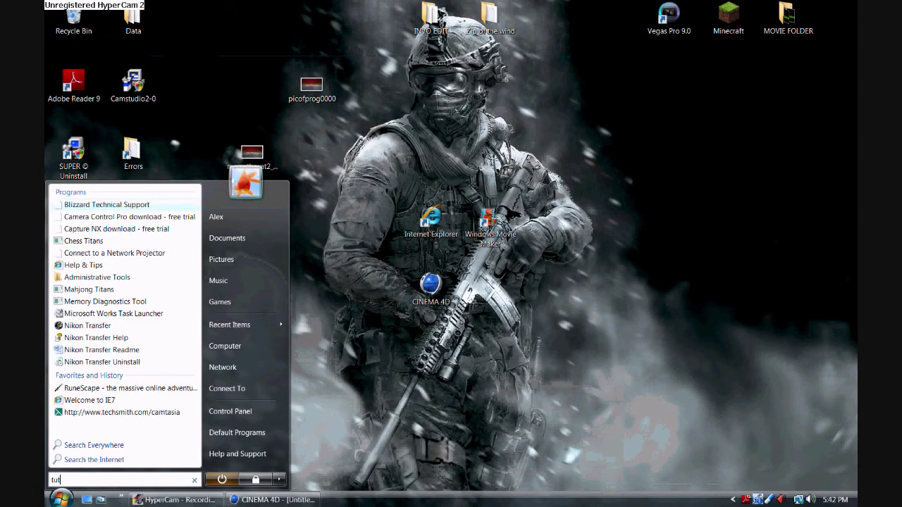
{"action": "left_click_drag", "start_coordinate": [83, 204], "coordinate": [393, 145]}
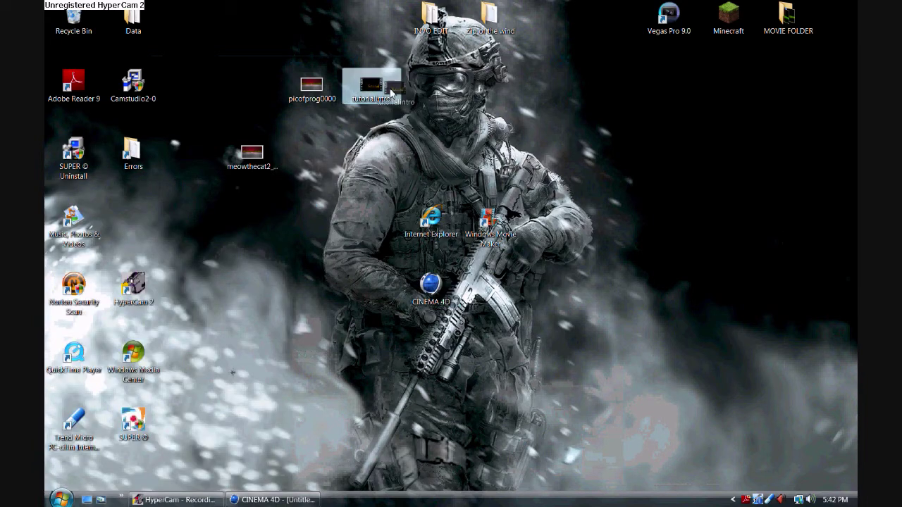
{"action": "left_click_drag", "start_coordinate": [371, 88], "coordinate": [610, 156]}
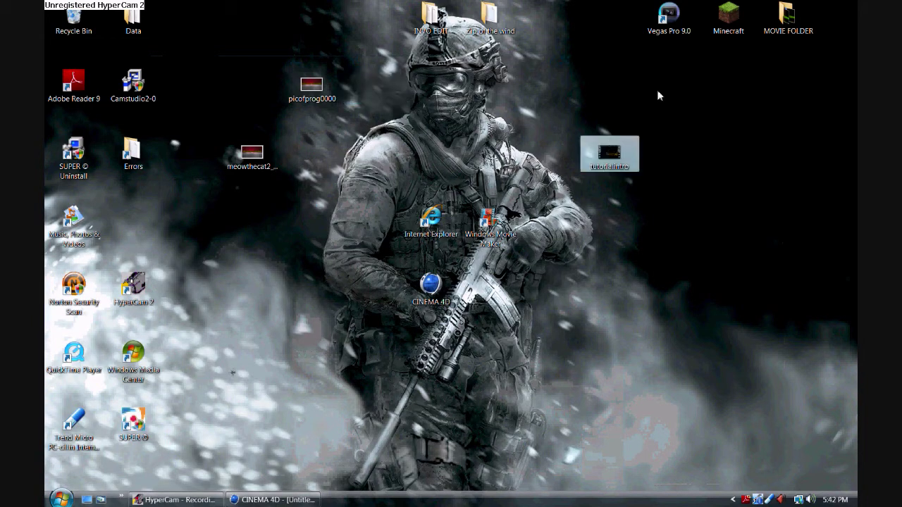
{"action": "double_click", "coordinate": [620, 166]}
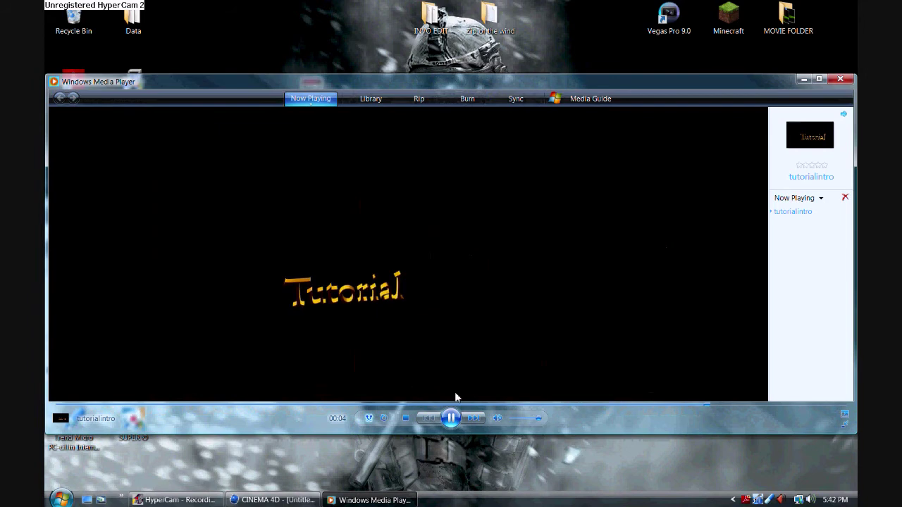
Step: Replay the rendered tutorialintro video and close the media player
{"action": "left_click", "coordinate": [451, 418]}
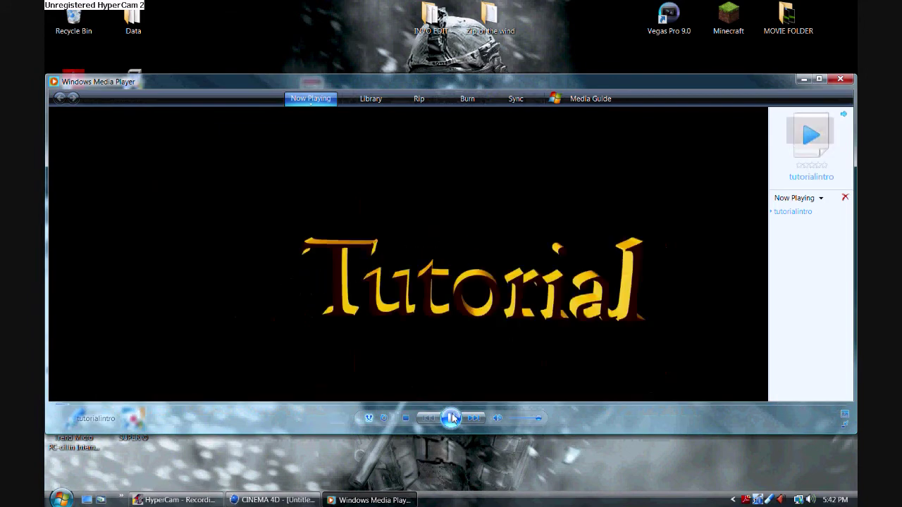
{"action": "left_click", "coordinate": [843, 79]}
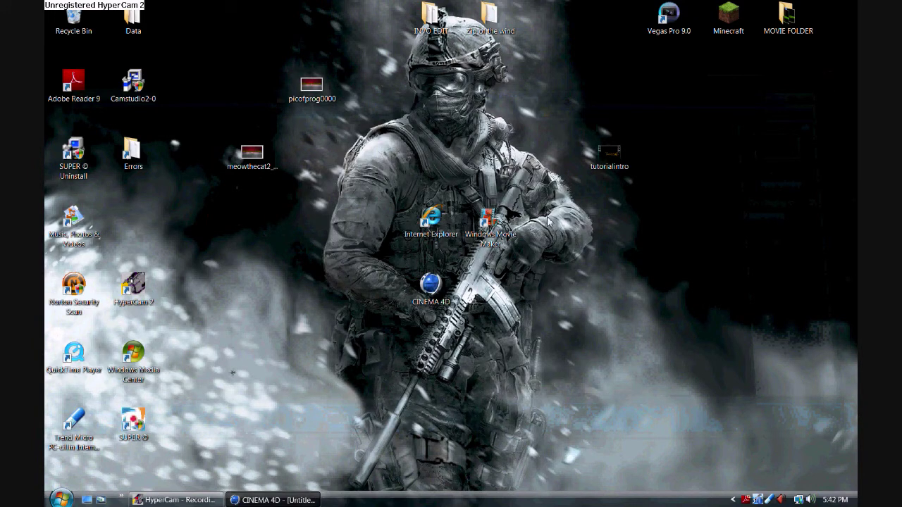
Step: Open Windows Movie Maker and import the tutorialintro video from the desktop into its media collection
{"action": "double_click", "coordinate": [491, 224]}
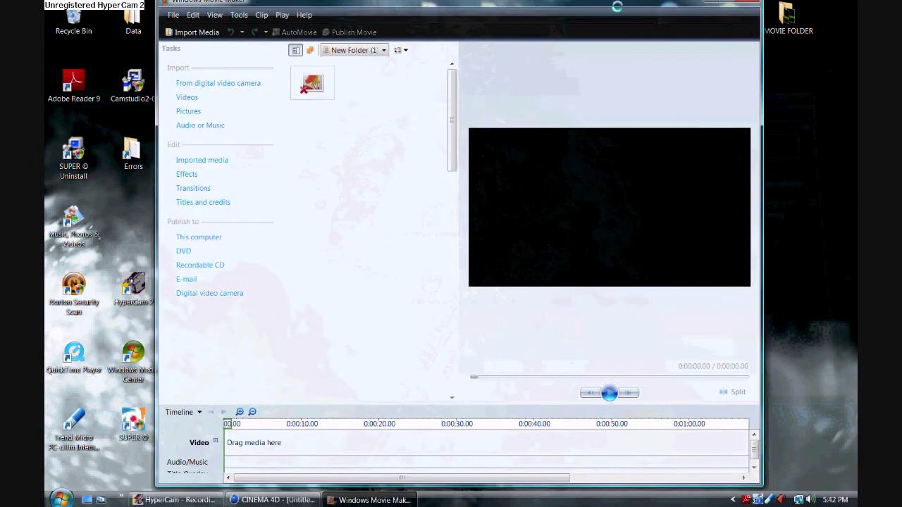
{"action": "left_click_drag", "start_coordinate": [608, 7], "coordinate": [535, 239]}
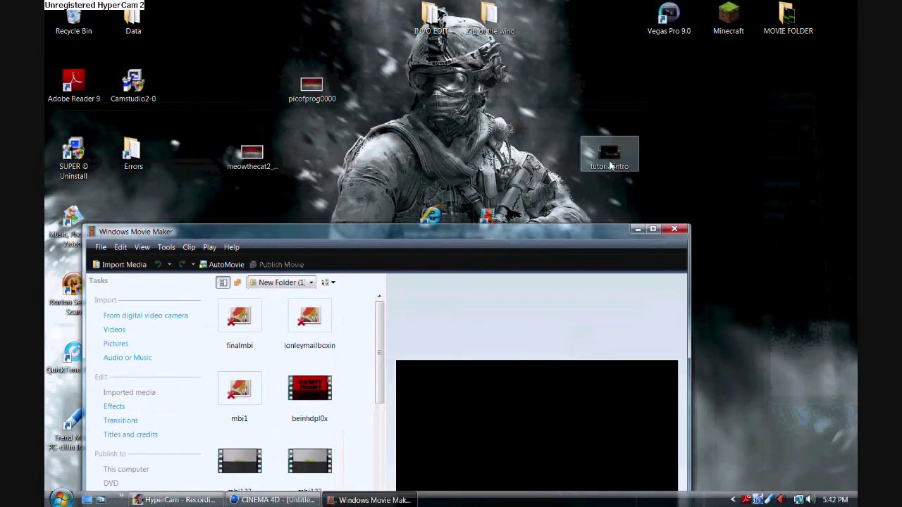
{"action": "left_click_drag", "start_coordinate": [611, 166], "coordinate": [333, 345]}
{"action": "left_click_drag", "start_coordinate": [359, 238], "coordinate": [466, 5]}
Step: Place the tutorialintro clip at the start of the video track and the 1GH6C001 audio beneath it, ending with the video
{"action": "scroll", "coordinate": [449, 145], "scroll_direction": "down", "scroll_amount": 3}
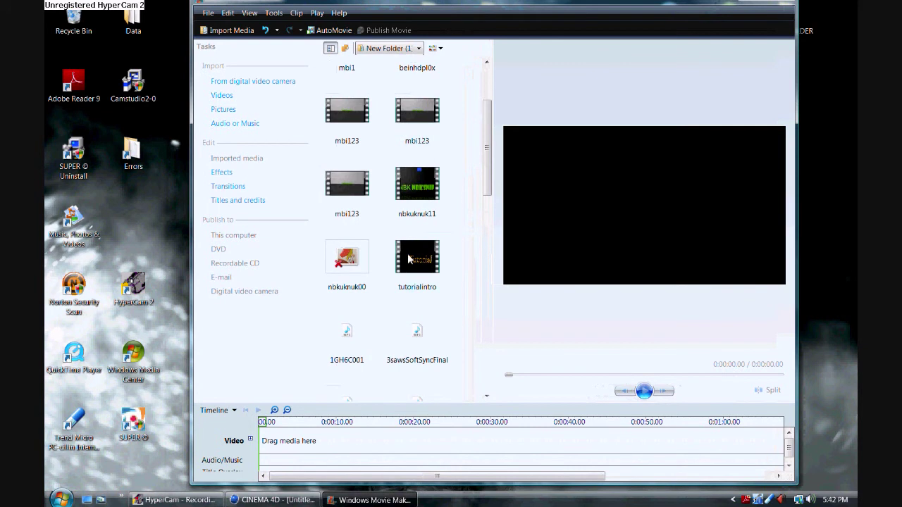
{"action": "left_click_drag", "start_coordinate": [417, 257], "coordinate": [276, 438]}
{"action": "scroll", "coordinate": [417, 275], "scroll_direction": "down", "scroll_amount": 6}
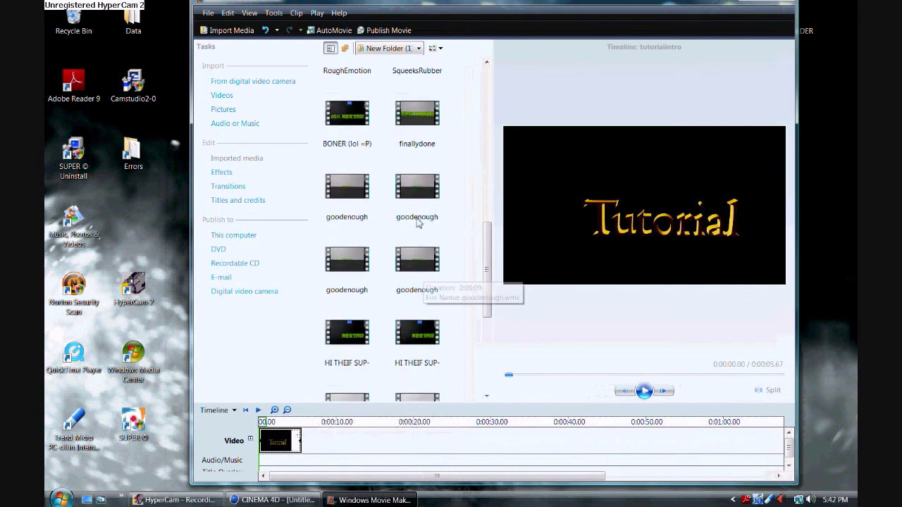
{"action": "scroll", "coordinate": [369, 138], "scroll_direction": "up", "scroll_amount": 3}
{"action": "left_click_drag", "start_coordinate": [366, 139], "coordinate": [302, 460]}
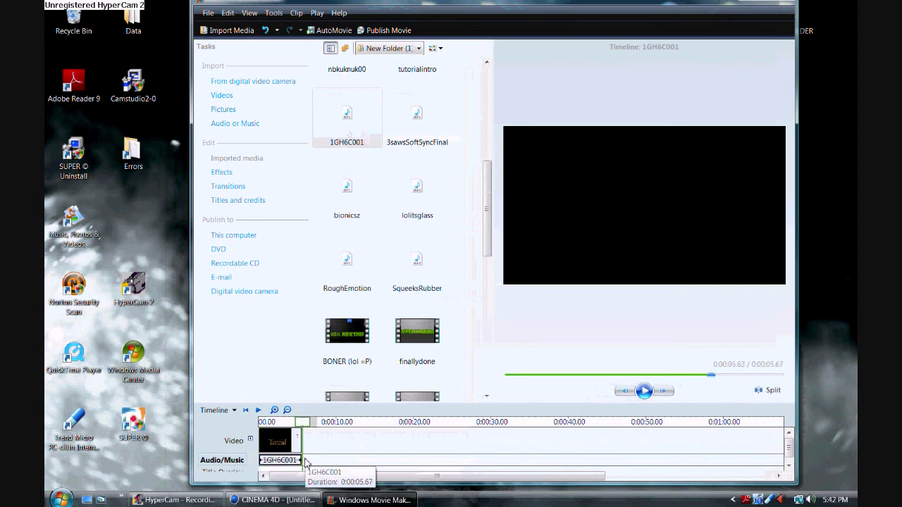
Step: Preview the timeline with the video and music together, and stop the playback
{"action": "left_click", "coordinate": [644, 391]}
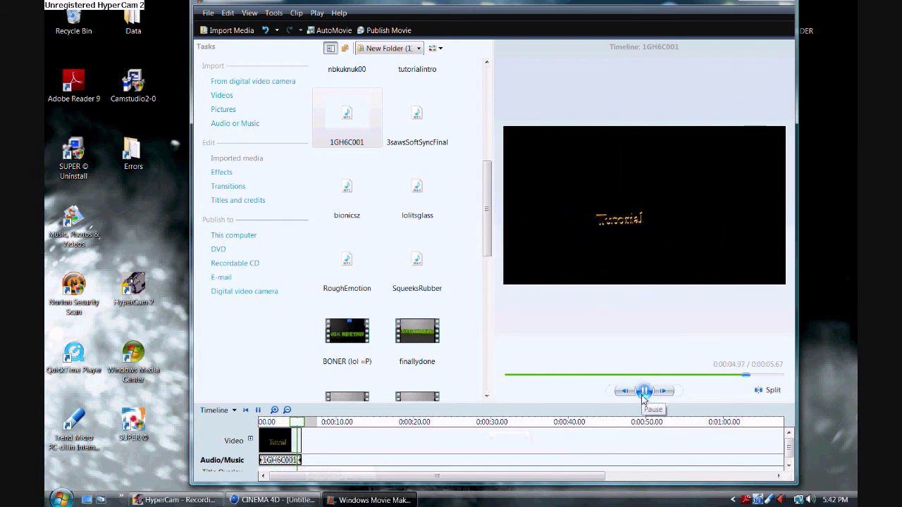
{"action": "left_click", "coordinate": [652, 396]}
{"action": "left_click", "coordinate": [648, 394]}
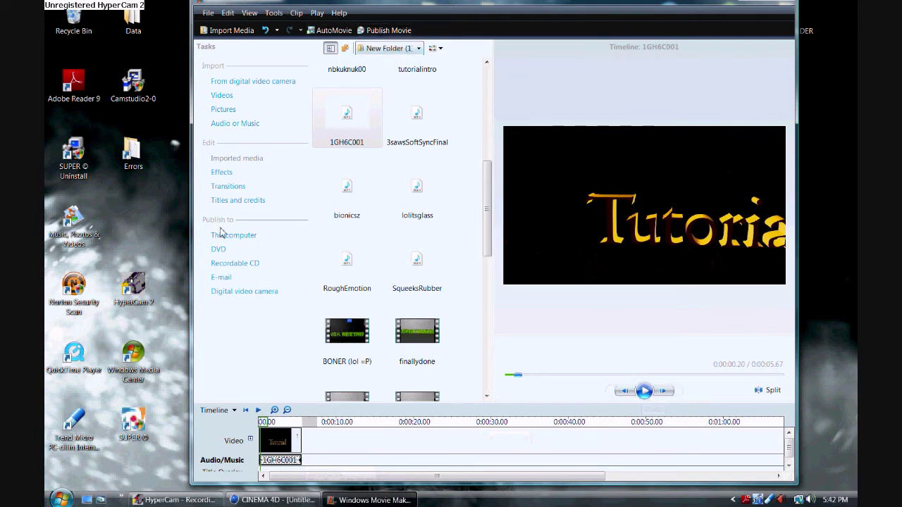
Step: Start publishing the movie to this computer with the file name introbyme in the Videos folder
{"action": "left_click", "coordinate": [385, 31]}
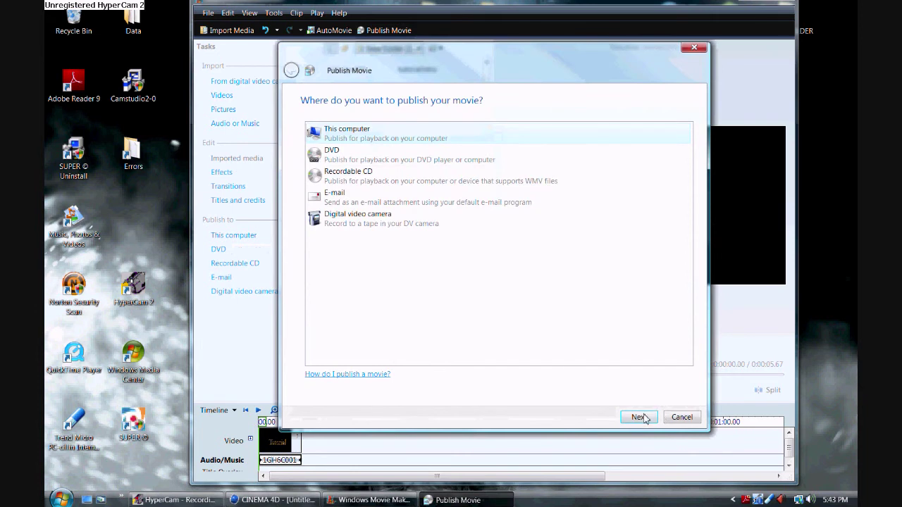
{"action": "left_click", "coordinate": [639, 418]}
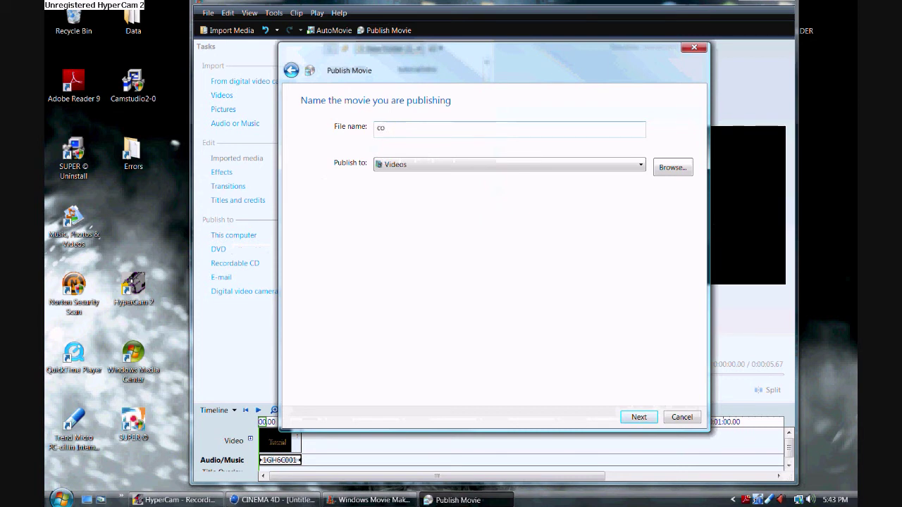
{"action": "key", "text": "BackSpace"}
{"action": "key", "text": "BackSpace"}
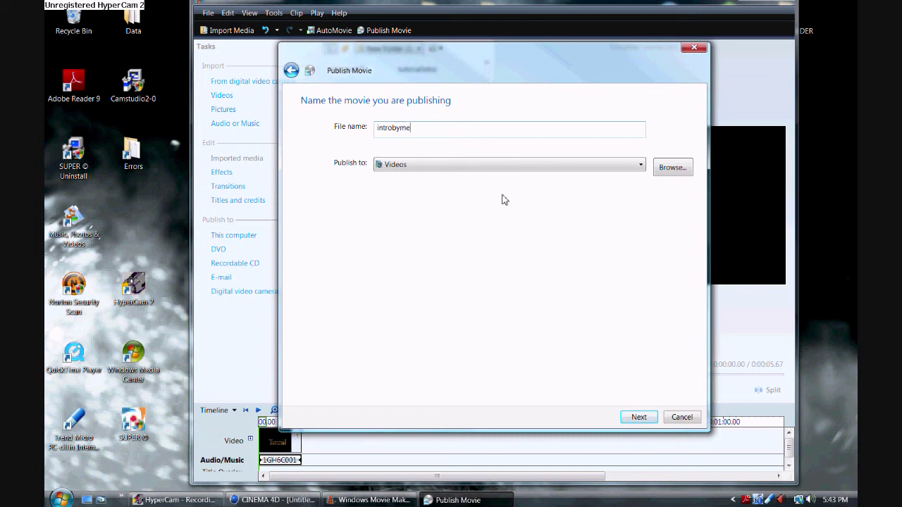
{"action": "left_click", "coordinate": [639, 416]}
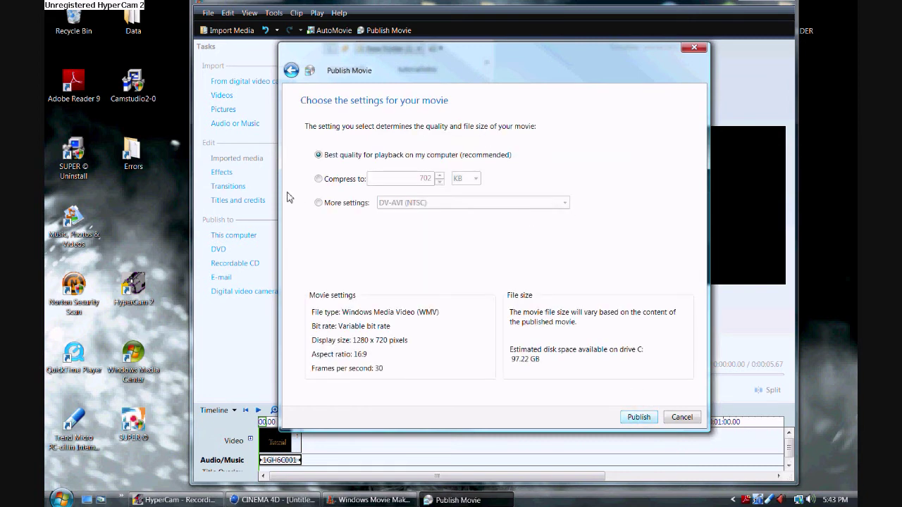
Step: Set the movie's publish quality to Windows Media HD 720p (5.9 Mbps)
{"action": "left_click", "coordinate": [318, 203]}
{"action": "left_click", "coordinate": [437, 203]}
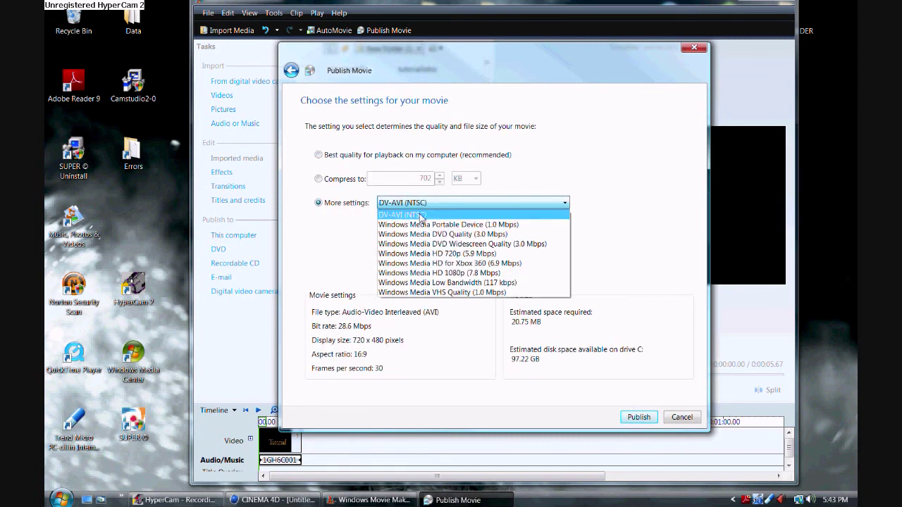
{"action": "left_click", "coordinate": [426, 254]}
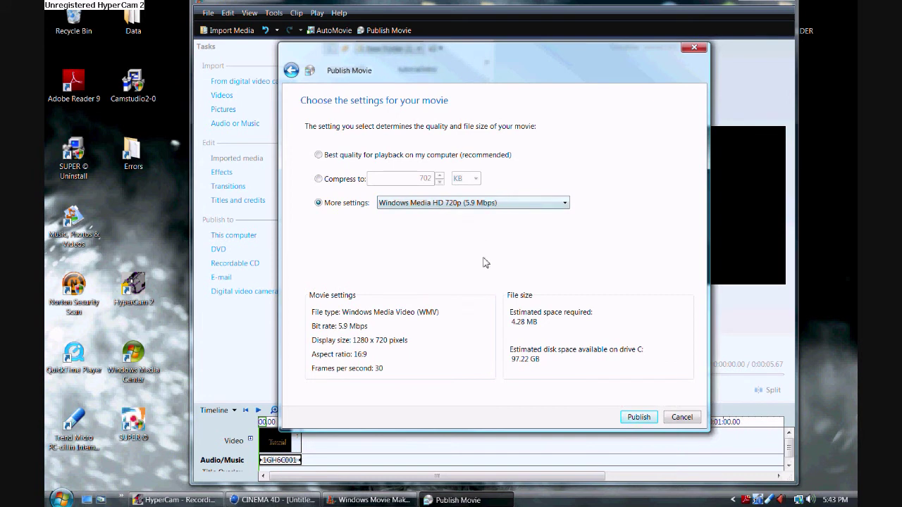
Step: Go through the best-quality, compress-to and preset options, and return to Windows Media HD 720p (5.9 Mbps)
{"action": "left_click", "coordinate": [524, 203]}
{"action": "left_click", "coordinate": [451, 249]}
{"action": "left_click", "coordinate": [449, 204]}
{"action": "left_click", "coordinate": [605, 182]}
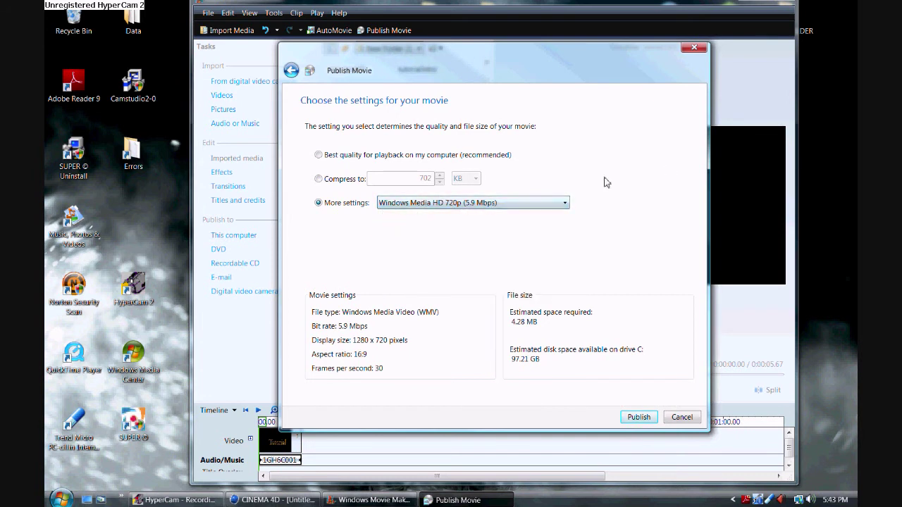
{"action": "left_click", "coordinate": [318, 155]}
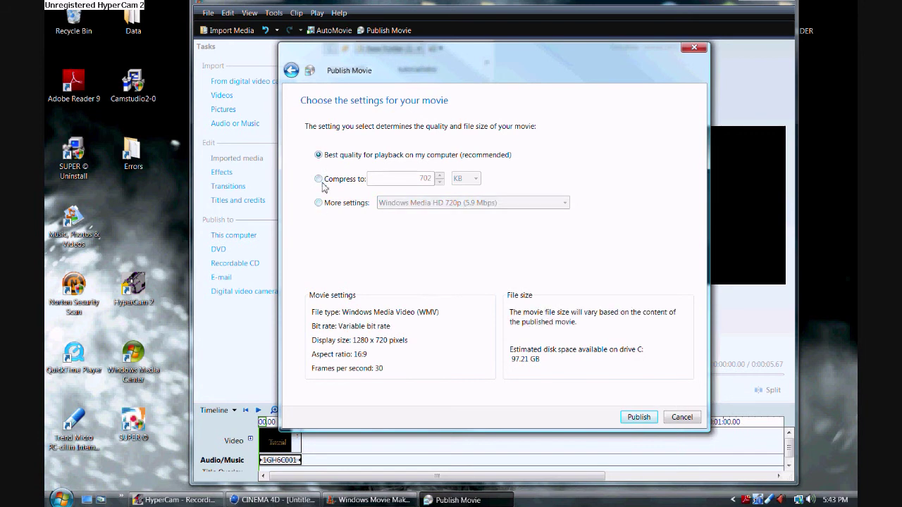
{"action": "left_click", "coordinate": [318, 179]}
{"action": "left_click", "coordinate": [318, 203]}
{"action": "left_click", "coordinate": [430, 203]}
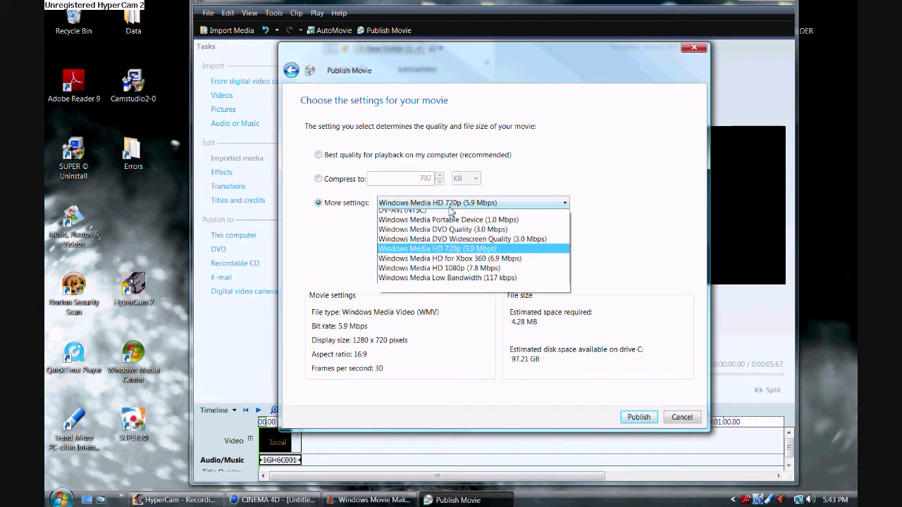
{"action": "left_click", "coordinate": [465, 253]}
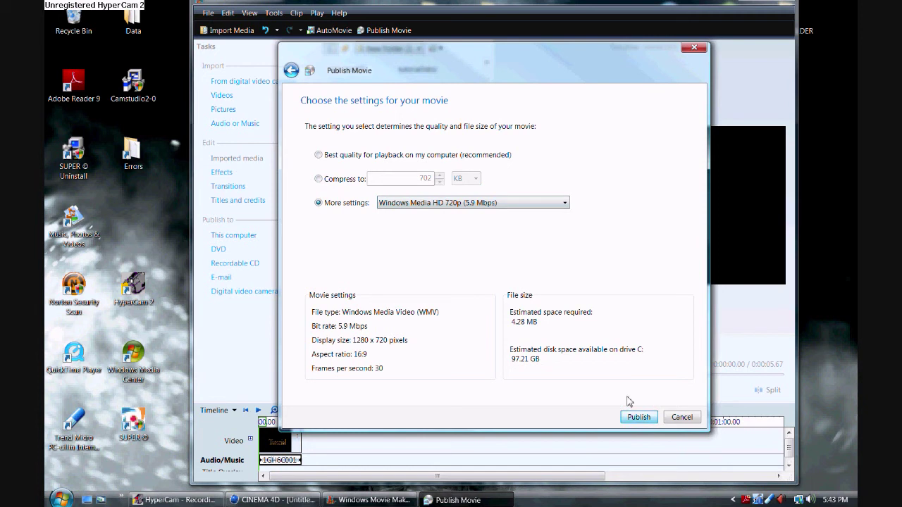
Step: Publish the movie and finish the publishing wizard
{"action": "left_click", "coordinate": [640, 417]}
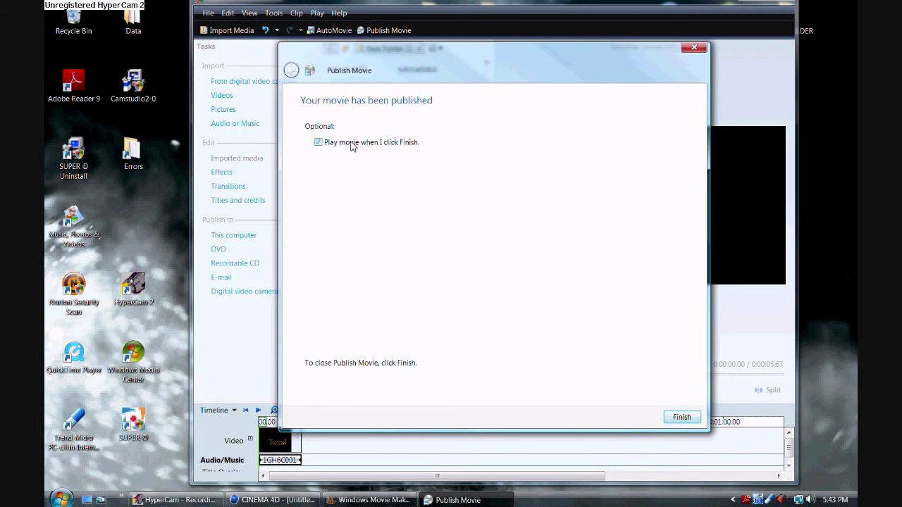
{"action": "left_click", "coordinate": [681, 418]}
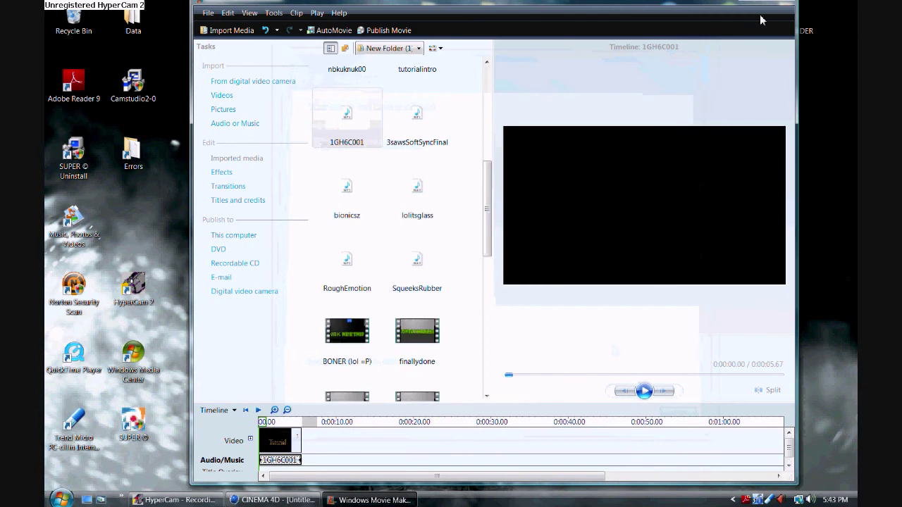
Step: Search the computer for the published movie with the term intro and close the search
{"action": "left_click_drag", "start_coordinate": [724, 7], "coordinate": [704, 59]}
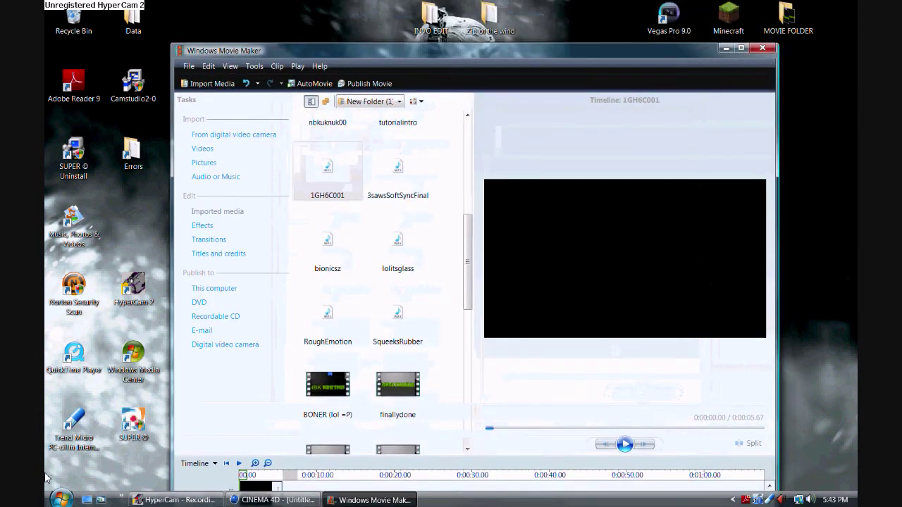
{"action": "left_click", "coordinate": [60, 499]}
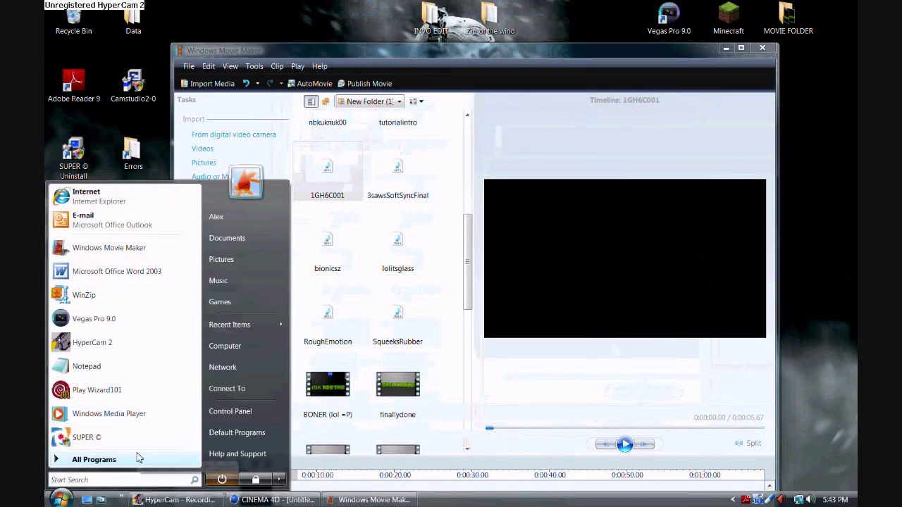
{"action": "type", "text": "introby"}
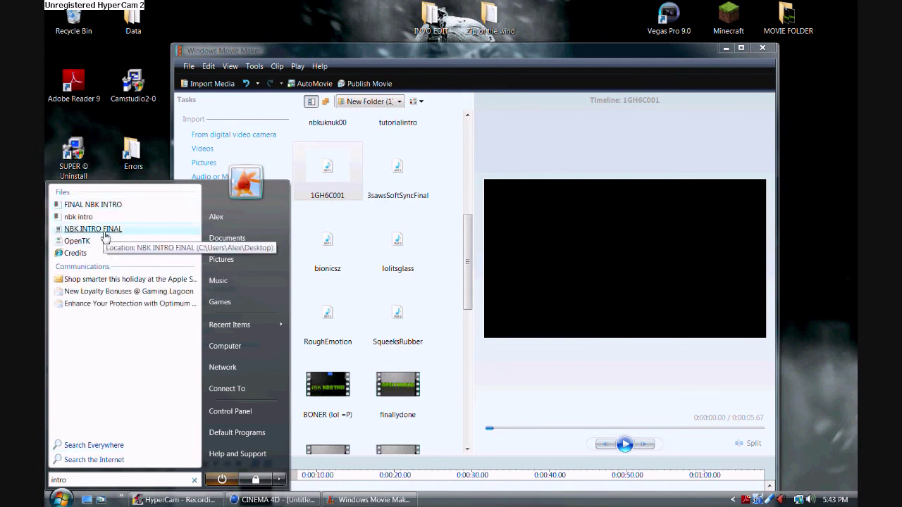
{"action": "left_click", "coordinate": [202, 40]}
Step: Start publishing the movie to this computer again, naming it himyintro in the Videos folder
{"action": "left_click", "coordinate": [368, 83]}
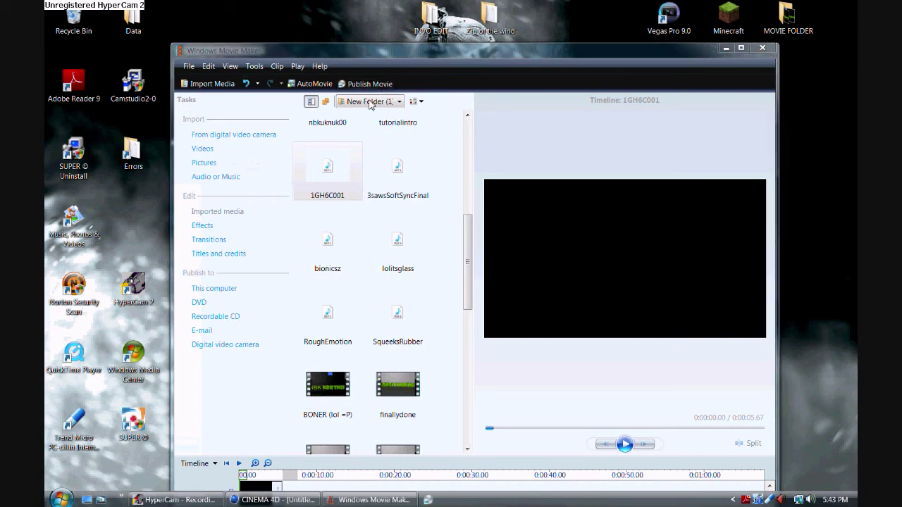
{"action": "left_click", "coordinate": [618, 471]}
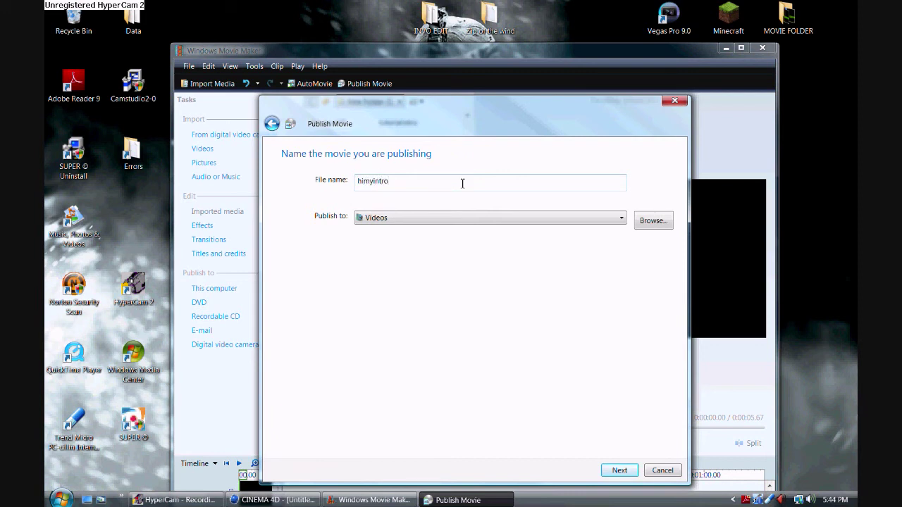
{"action": "left_click", "coordinate": [601, 471]}
Step: Choose Windows Media HD 720p (5.9 Mbps), publish the movie and finish the wizard
{"action": "left_click", "coordinate": [314, 256]}
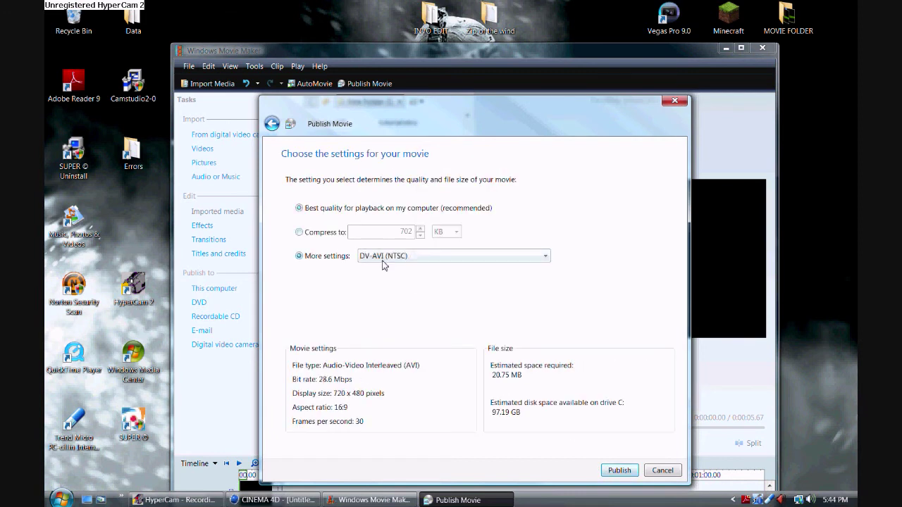
{"action": "left_click", "coordinate": [383, 255]}
{"action": "left_click", "coordinate": [394, 306]}
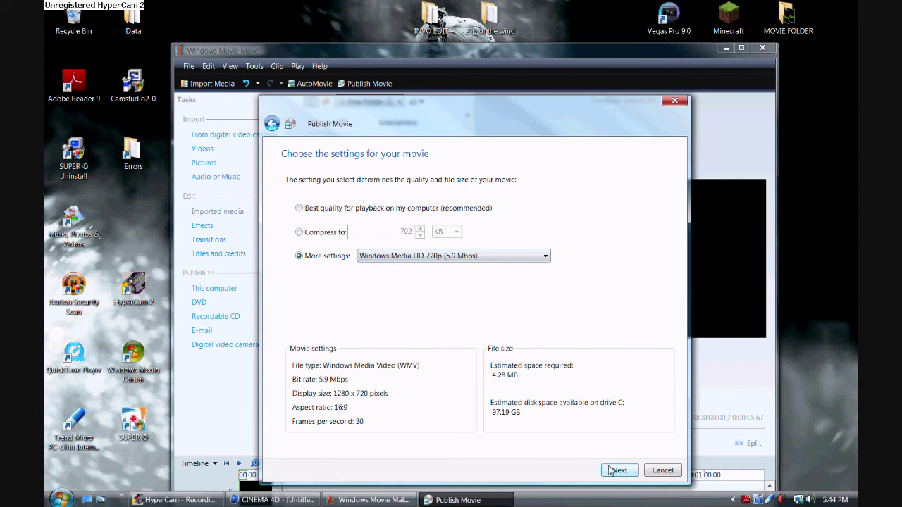
{"action": "left_click", "coordinate": [610, 471]}
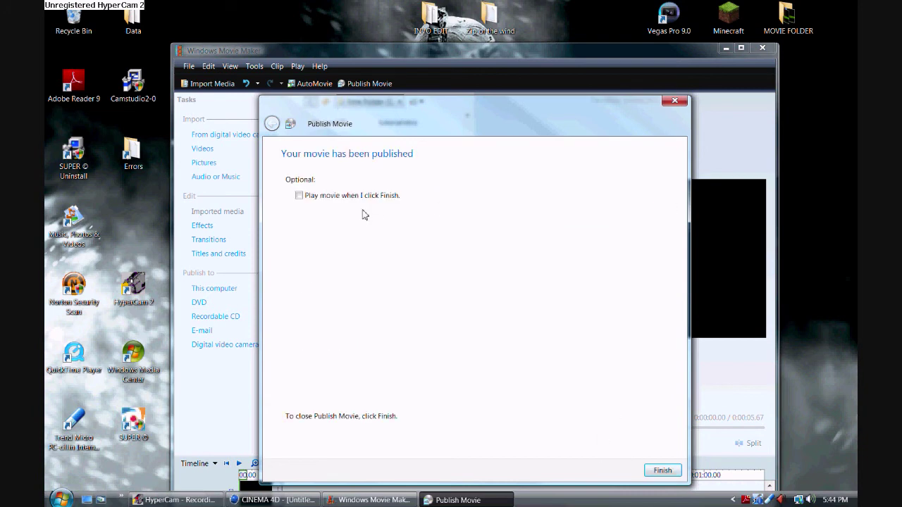
{"action": "left_click", "coordinate": [659, 471]}
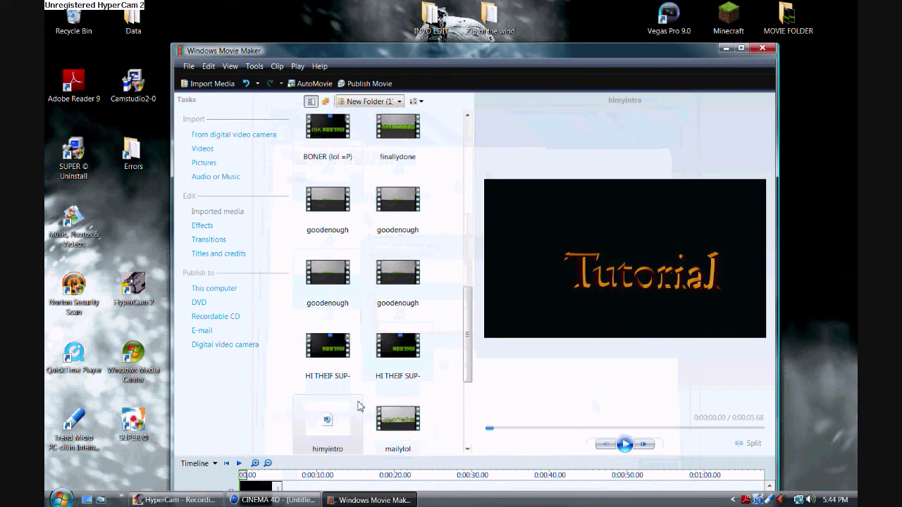
Step: Cut the himyintro clip in the imported media and close Windows Movie Maker without saving the project
{"action": "right_click", "coordinate": [326, 416]}
{"action": "left_click", "coordinate": [222, 387]}
{"action": "right_click", "coordinate": [316, 419]}
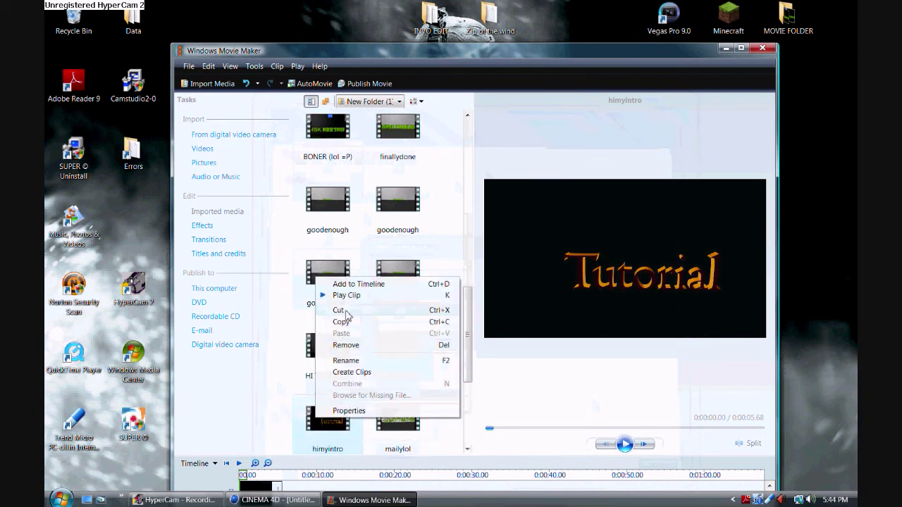
{"action": "left_click", "coordinate": [345, 315]}
{"action": "left_click", "coordinate": [762, 48]}
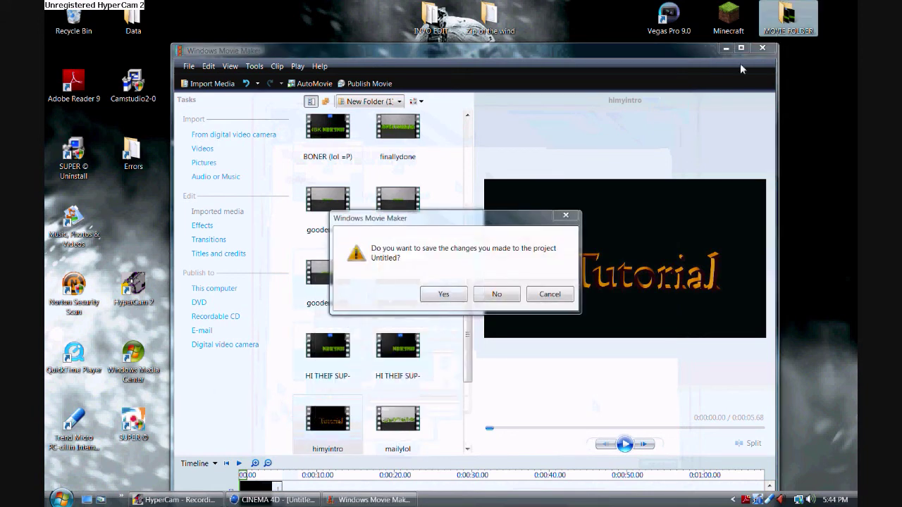
{"action": "left_click", "coordinate": [480, 299]}
Step: Open MOVIE FOLDER from the desktop and paste the copied introbyme video shortcut into it
{"action": "double_click", "coordinate": [790, 18]}
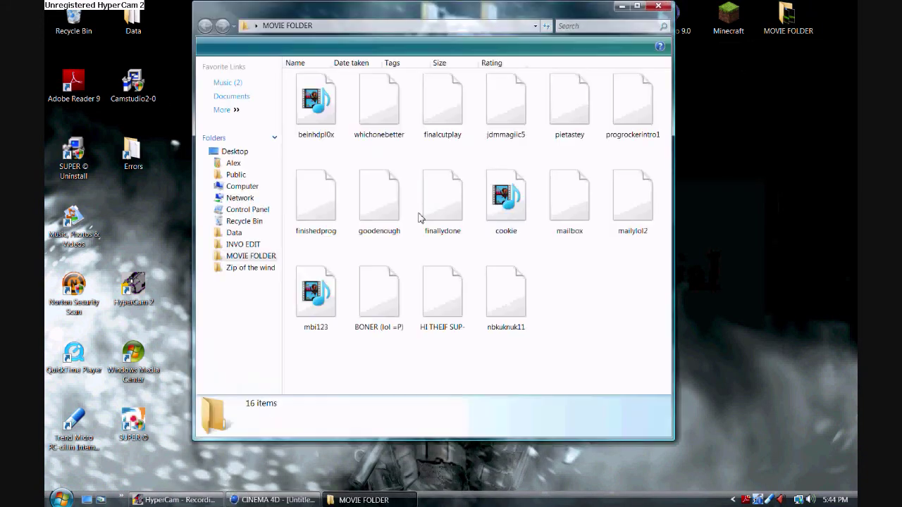
{"action": "right_click", "coordinate": [575, 303]}
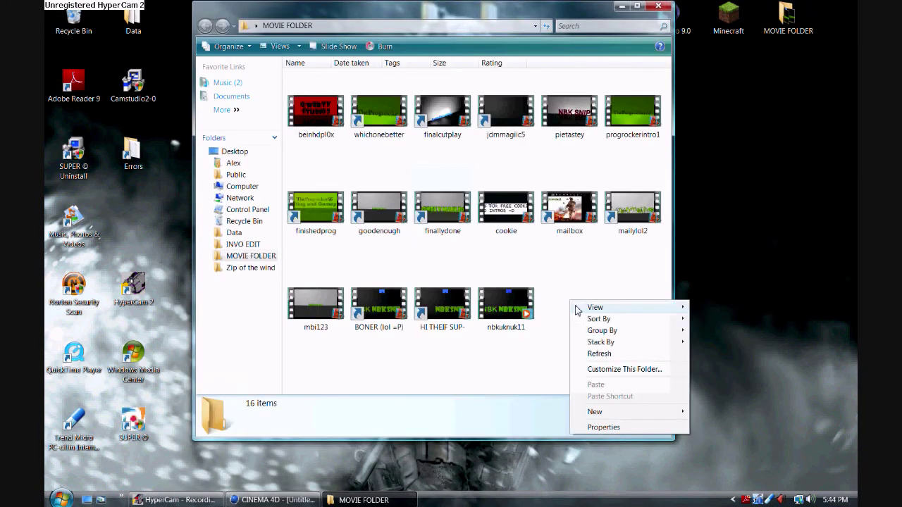
{"action": "right_click", "coordinate": [597, 273]}
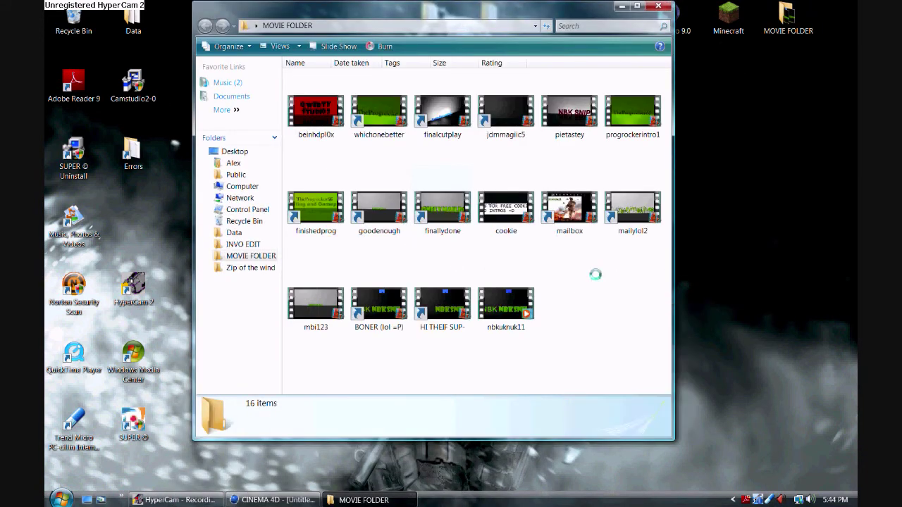
{"action": "right_click", "coordinate": [559, 307]}
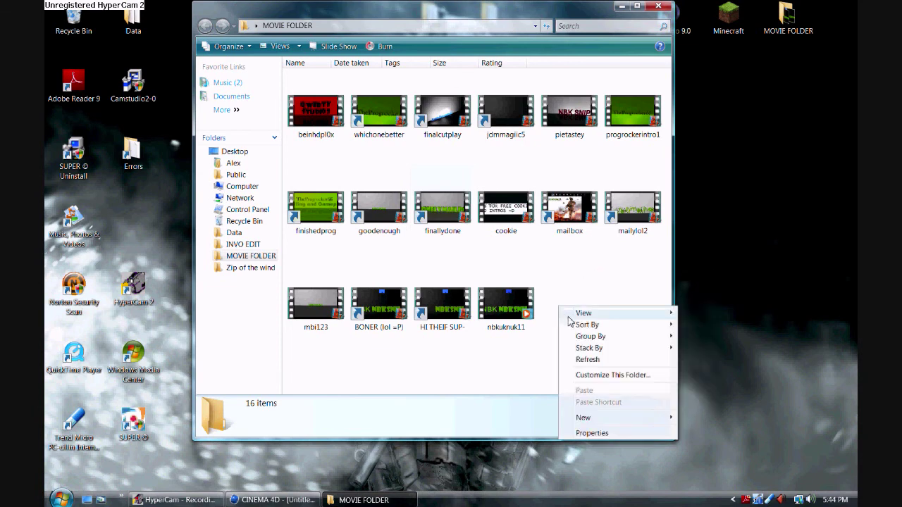
{"action": "mouse_move", "coordinate": [585, 313]}
{"action": "left_click", "coordinate": [689, 273]}
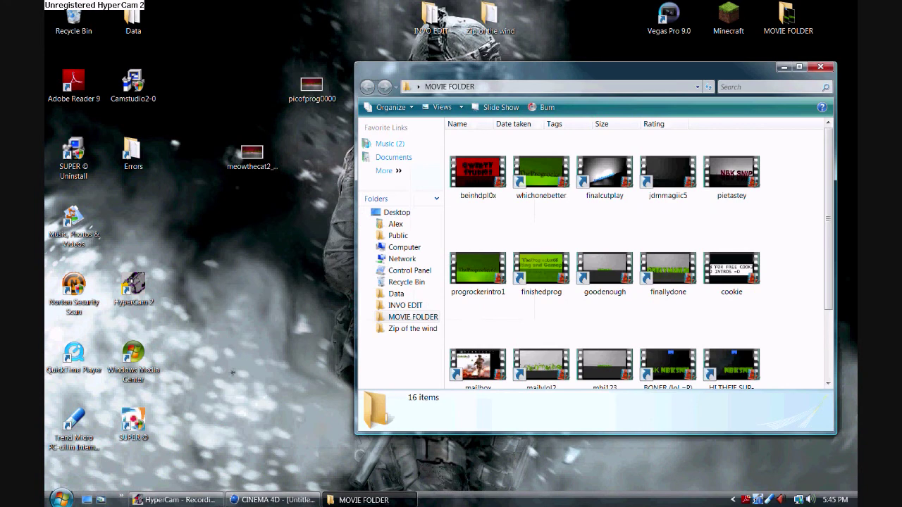
{"action": "scroll", "coordinate": [554, 366], "scroll_direction": "down", "scroll_amount": 3}
{"action": "right_click", "coordinate": [554, 368]}
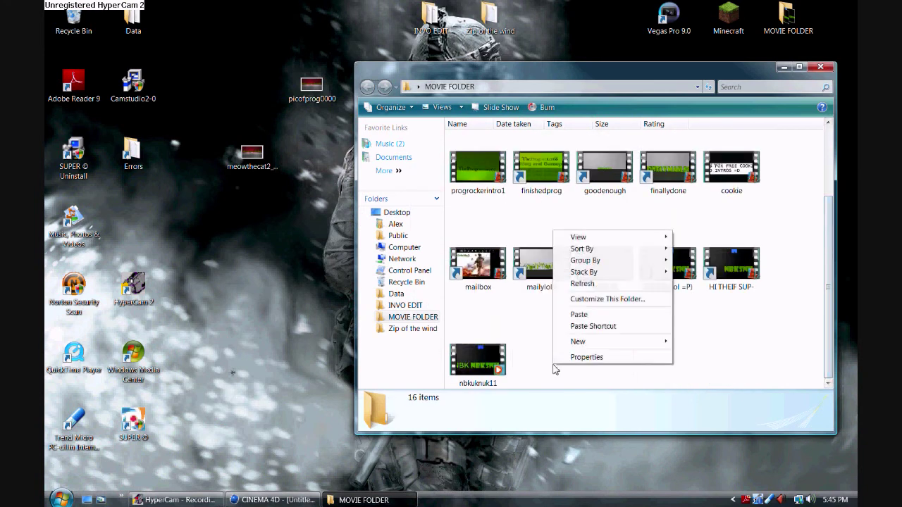
{"action": "left_click", "coordinate": [580, 315]}
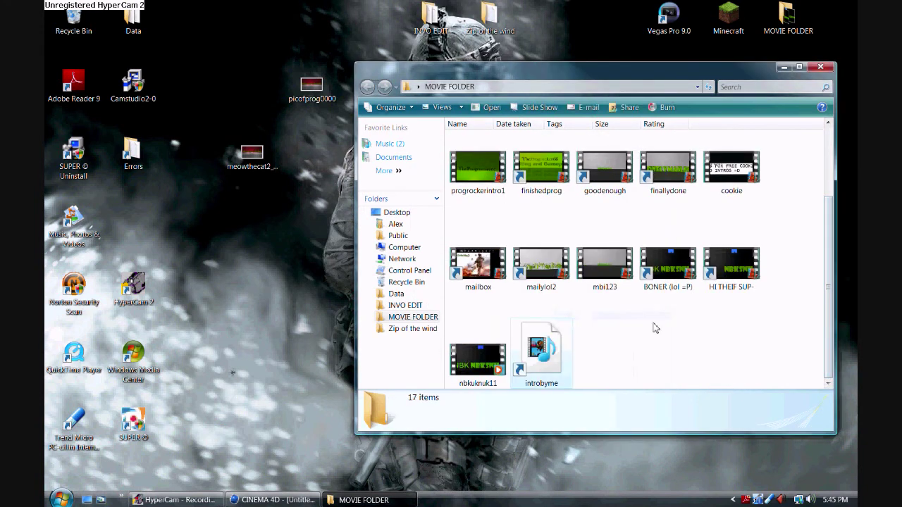
Step: Open the introbyme shortcut in Windows Movie Maker, play the clip and close the program
{"action": "left_click", "coordinate": [596, 357]}
{"action": "double_click", "coordinate": [554, 356]}
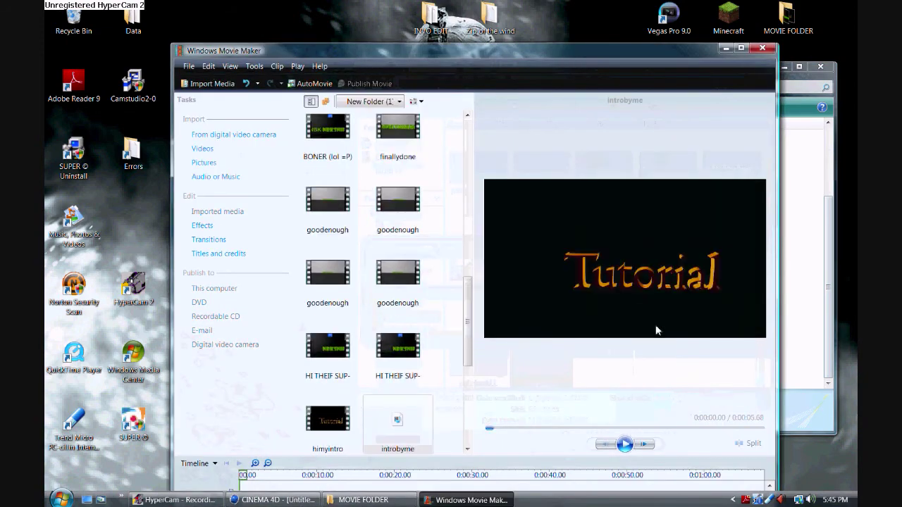
{"action": "left_click", "coordinate": [624, 444]}
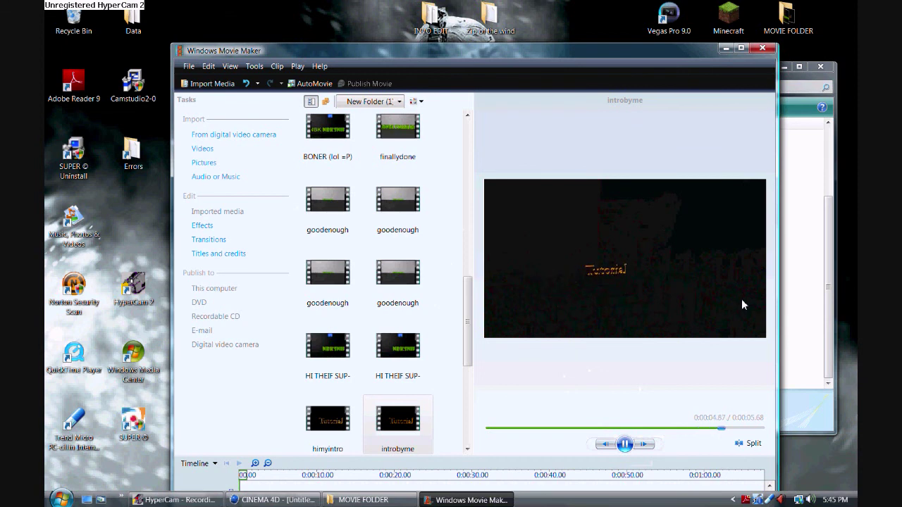
{"action": "left_click", "coordinate": [764, 50]}
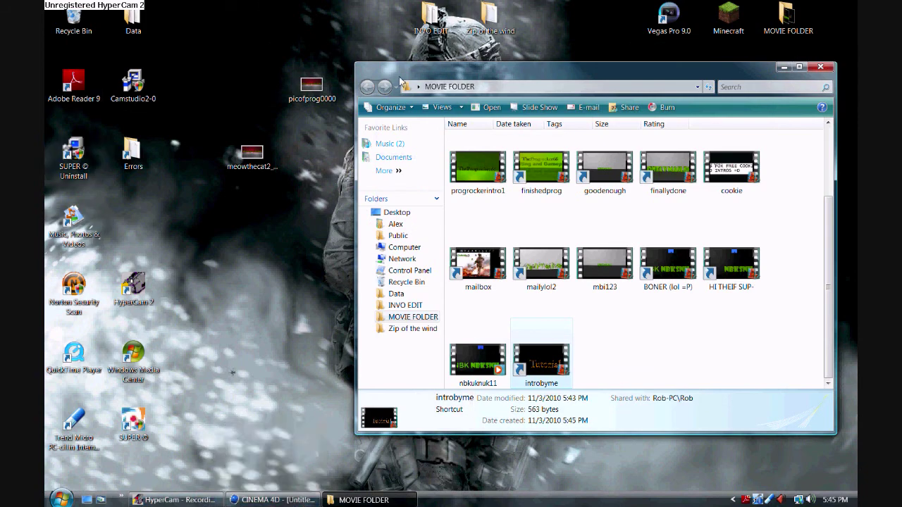
Step: Move the MOVIE FOLDER window out of the way and open YouTube's video upload page in Internet Explorer
{"action": "left_click_drag", "start_coordinate": [395, 76], "coordinate": [322, 303]}
{"action": "double_click", "coordinate": [431, 218]}
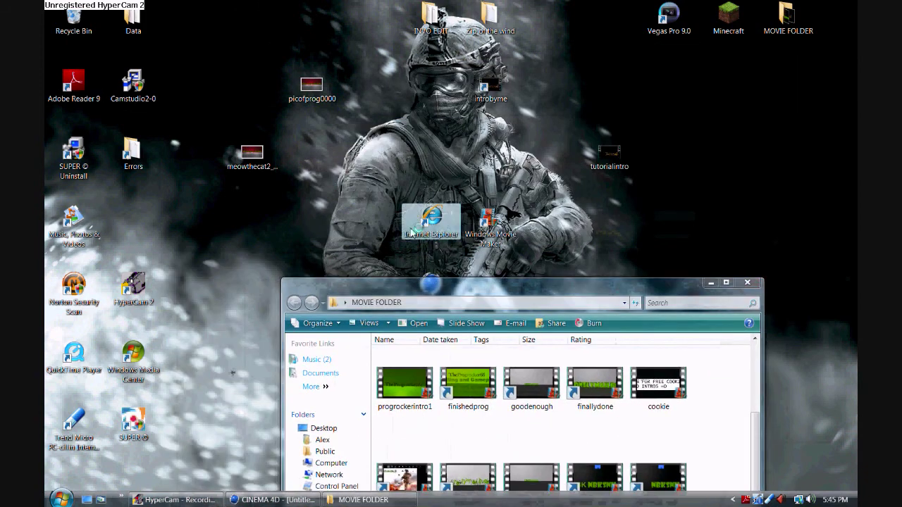
{"action": "left_click", "coordinate": [407, 275]}
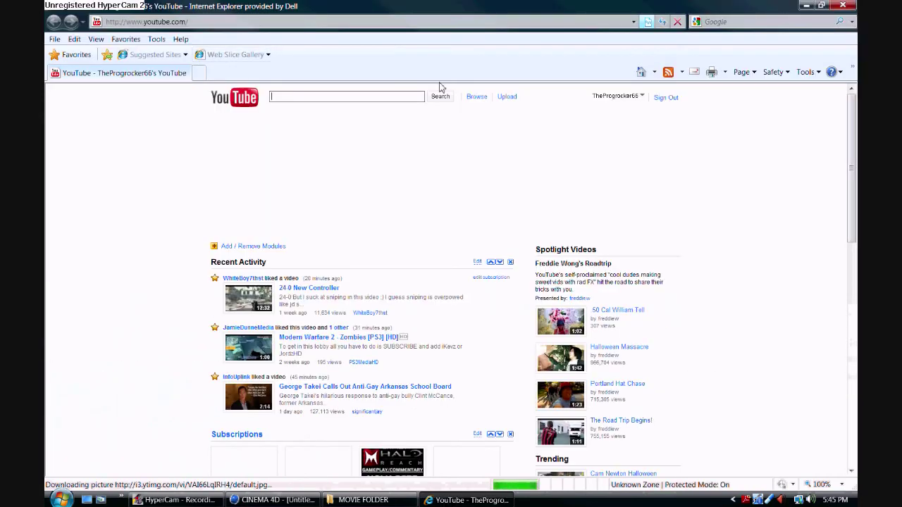
{"action": "left_click", "coordinate": [507, 99]}
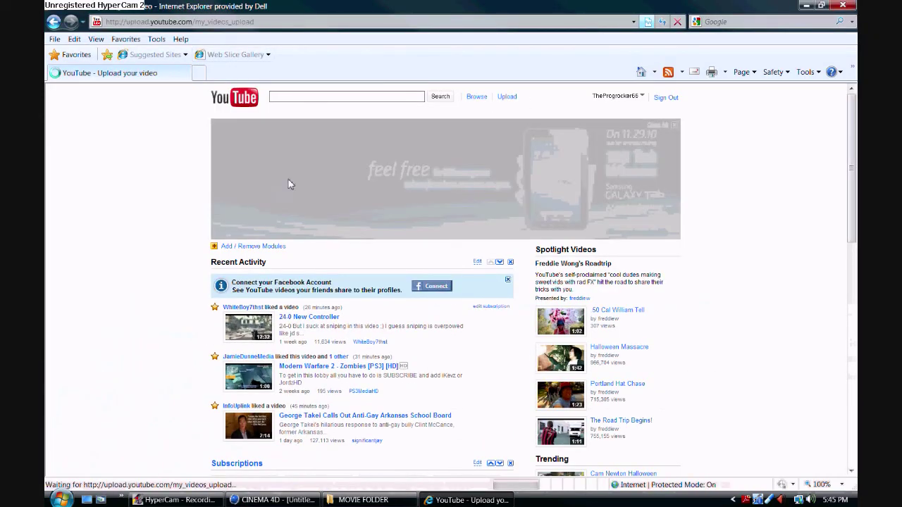
Step: Upload the introbyme video from the Desktop to YouTube
{"action": "left_click", "coordinate": [279, 180]}
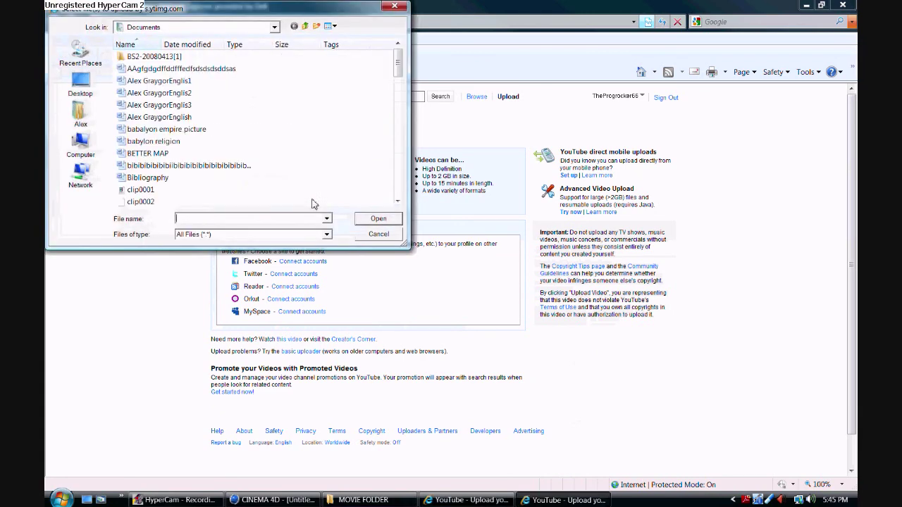
{"action": "left_click", "coordinate": [90, 91]}
{"action": "left_click_drag", "start_coordinate": [397, 83], "coordinate": [407, 184]}
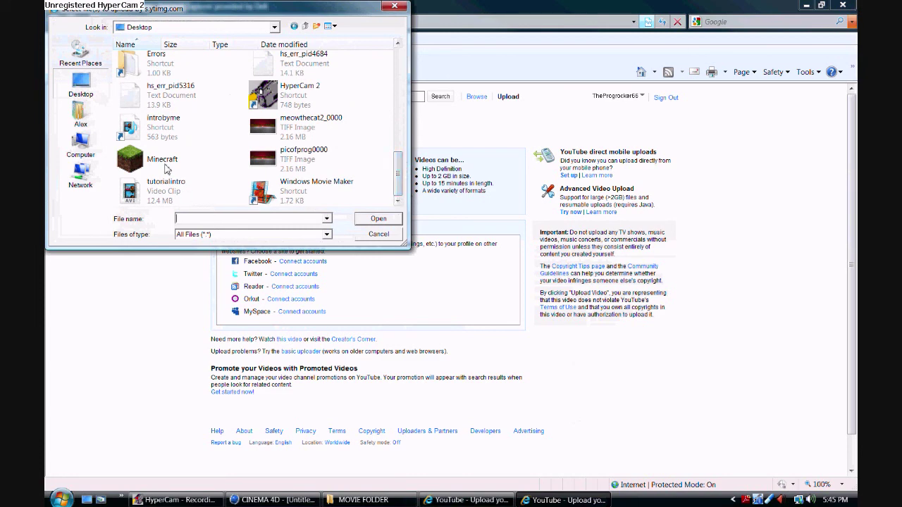
{"action": "double_click", "coordinate": [161, 125]}
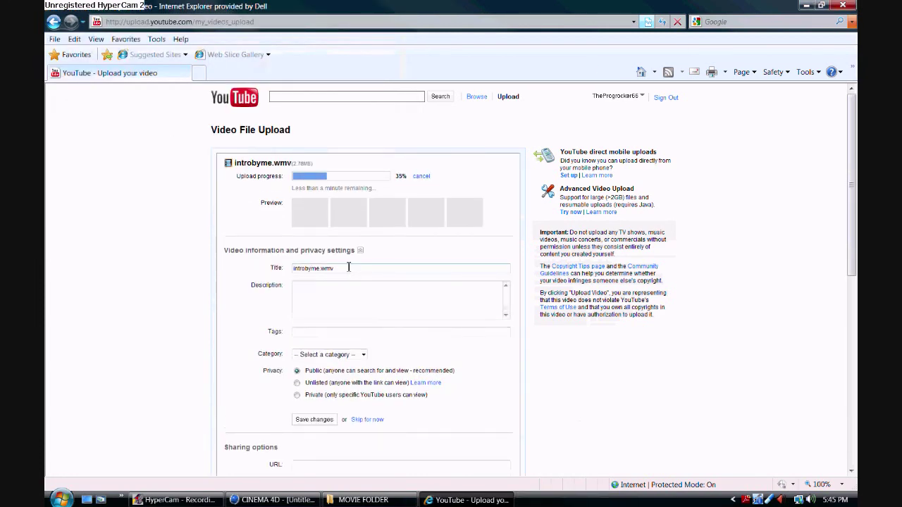
Step: Try replacing the uploaded video's title with placeholder text and look over the privacy settings and sharing options
{"action": "triple_click", "coordinate": [315, 268]}
{"action": "type", "text": "bi"}
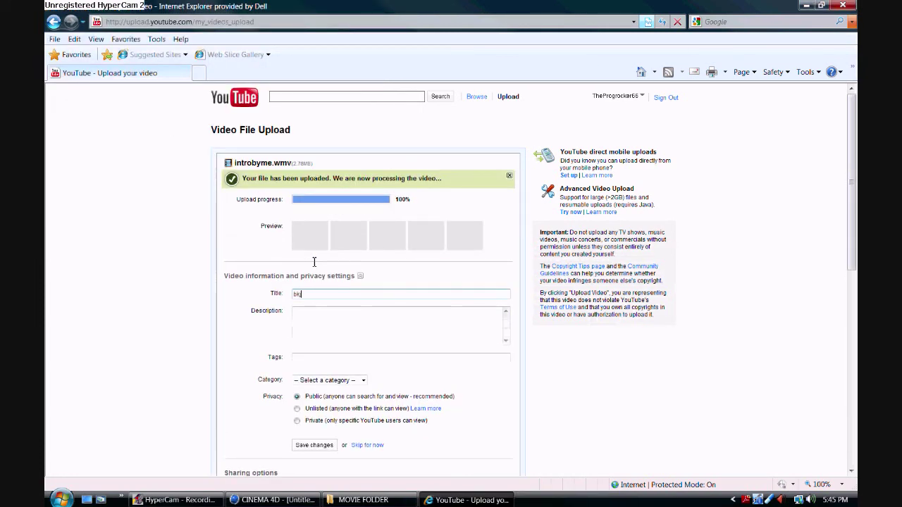
{"action": "scroll", "coordinate": [314, 261], "scroll_direction": "down", "scroll_amount": 5}
{"action": "scroll", "coordinate": [252, 232], "scroll_direction": "up", "scroll_amount": 5}
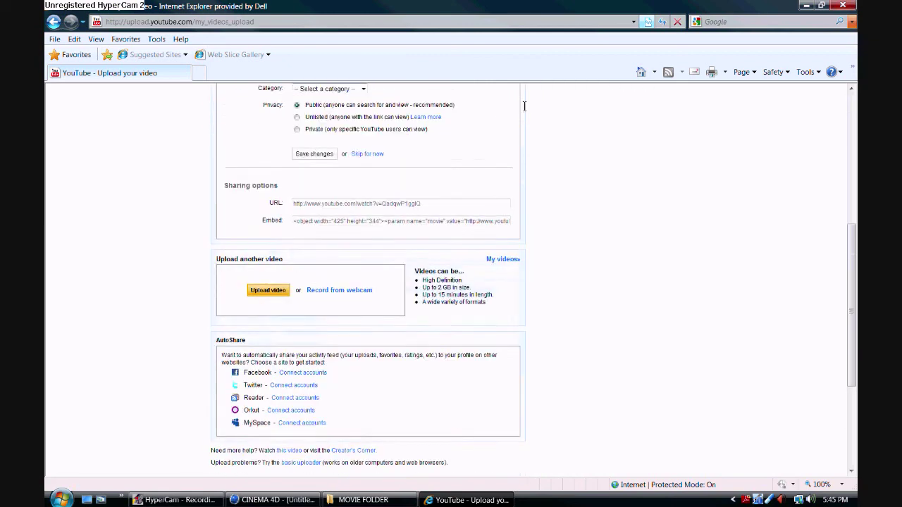
Step: Close Internet Explorer and the MOVIE FOLDER window to return to the desktop
{"action": "left_click", "coordinate": [844, 6]}
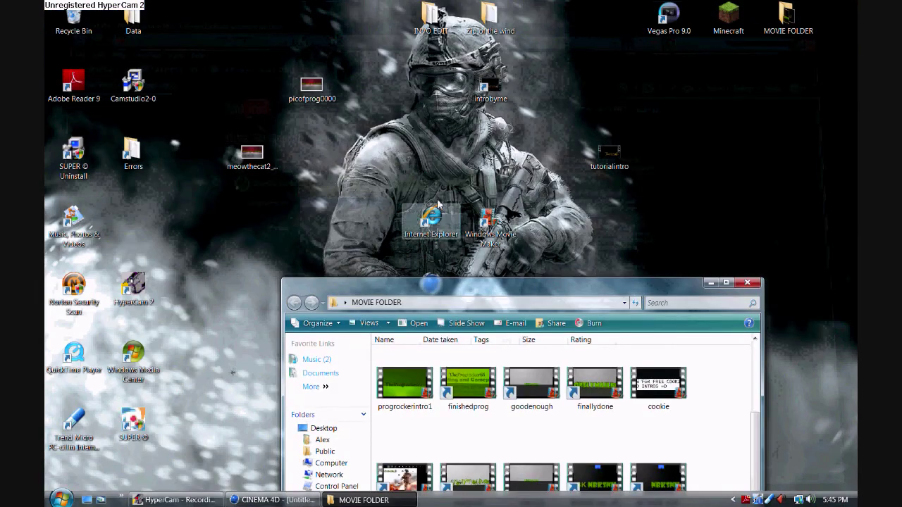
{"action": "left_click_drag", "start_coordinate": [726, 303], "coordinate": [454, 17]}
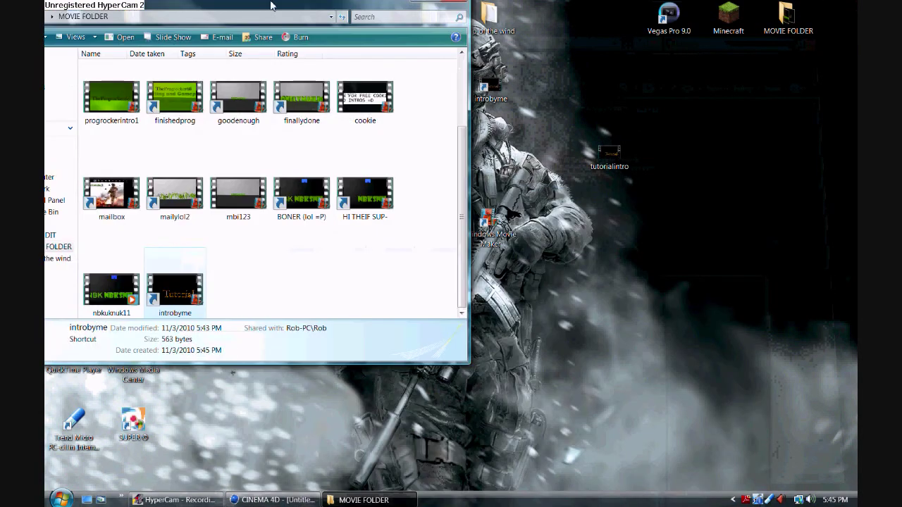
{"action": "left_click", "coordinate": [455, 2]}
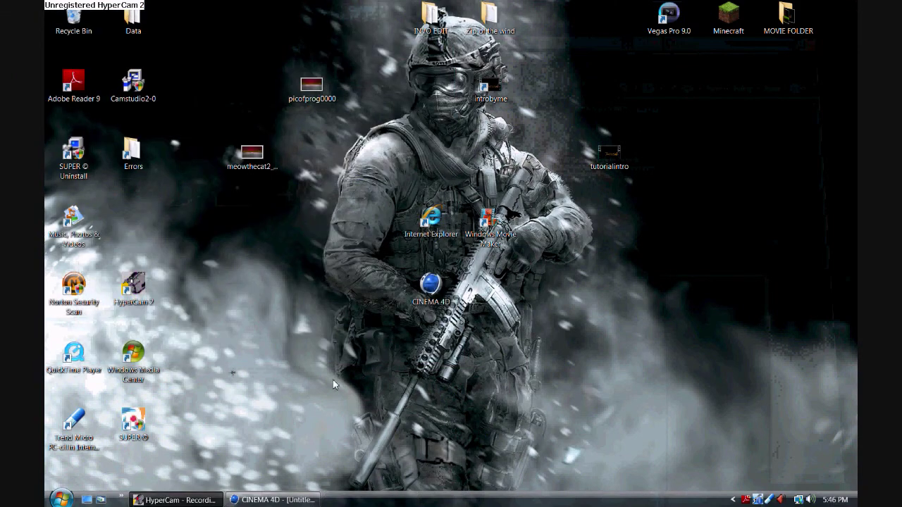